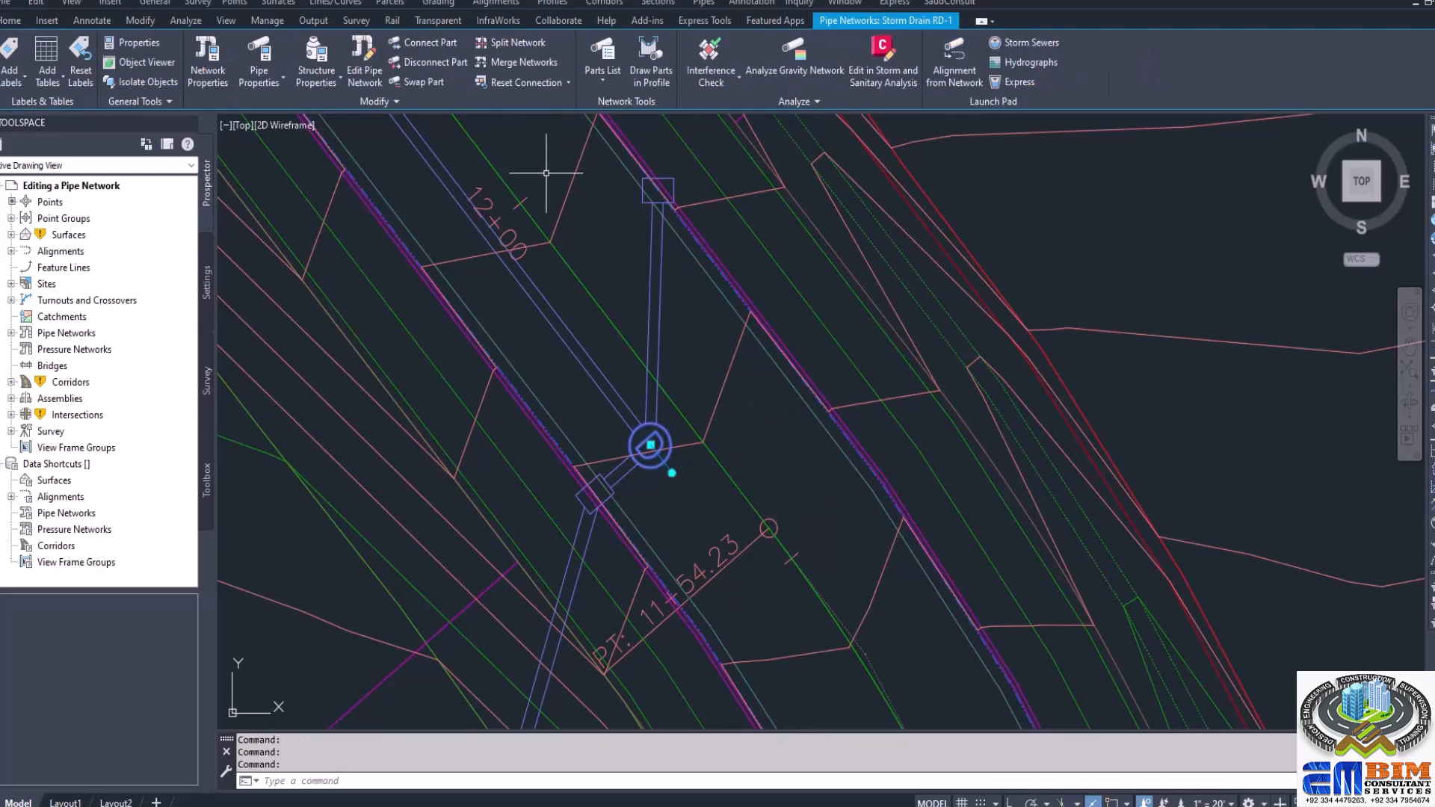
Open the selected manhole's structure properties, rename it MH-01 Sanitary Sewer, and check the available object styles.
left_click(321, 48)
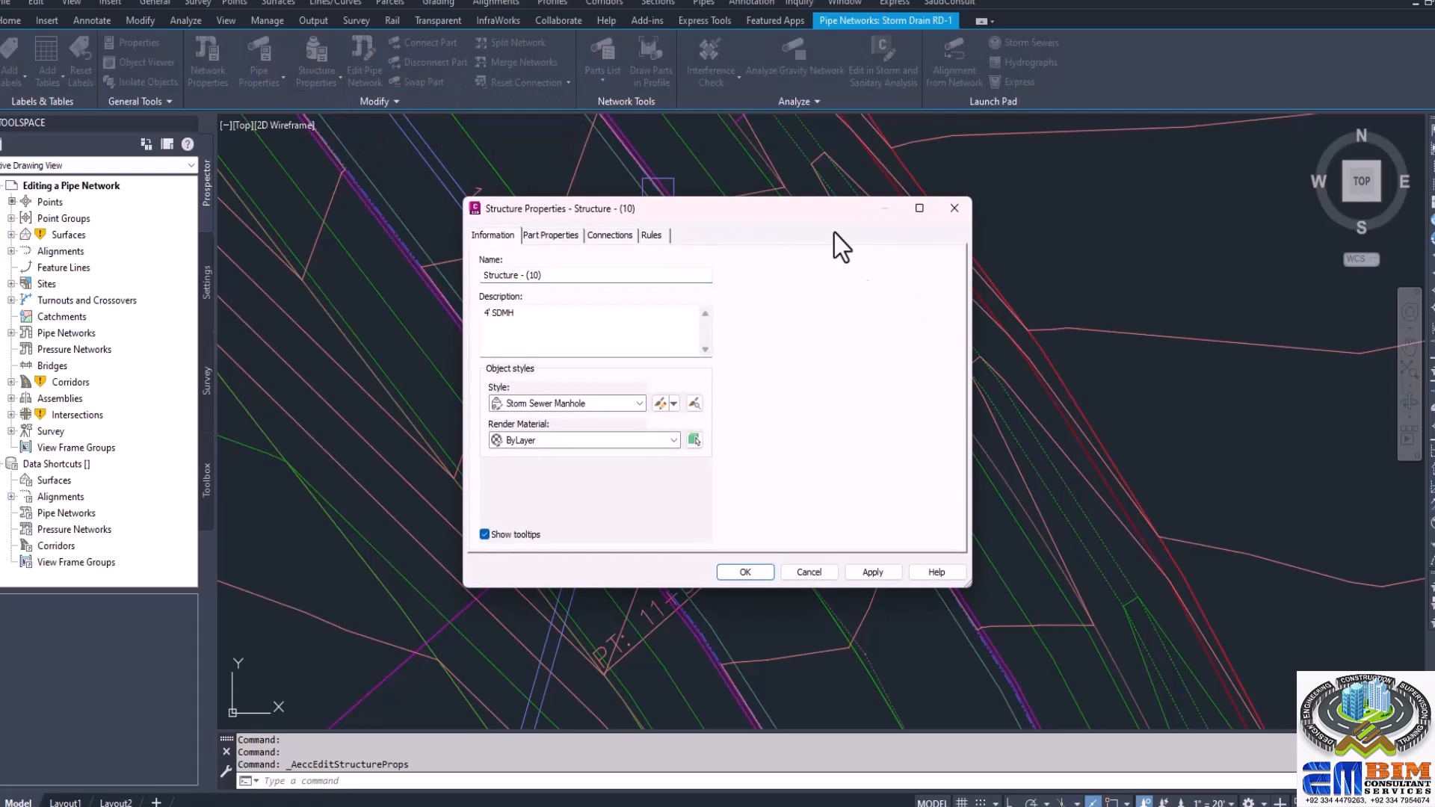
mouse_move(808, 220)
left_mouse_down()
mouse_move(1055, 225)
mouse_move(1124, 210)
left_mouse_up()
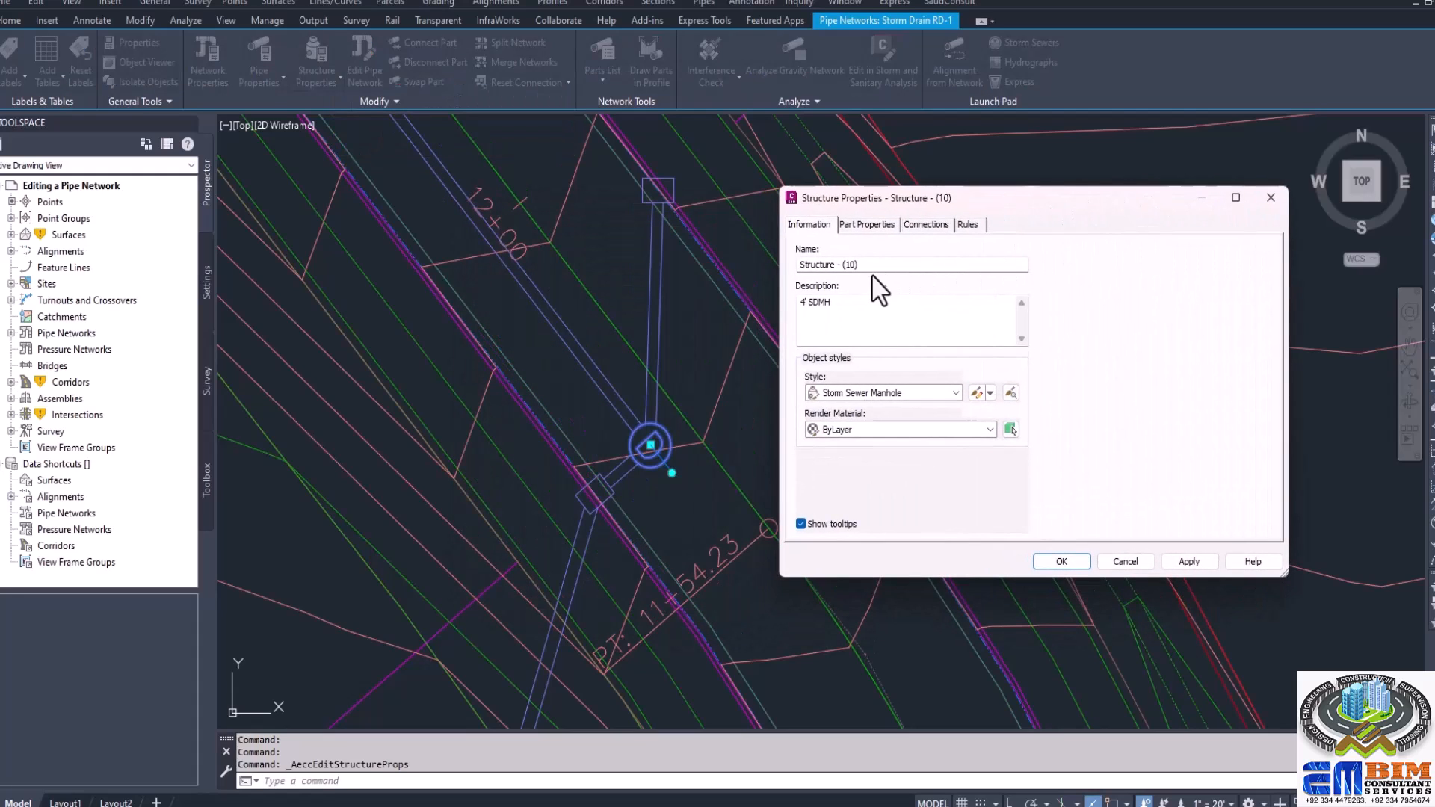
left_click_drag(867, 265, 801, 262)
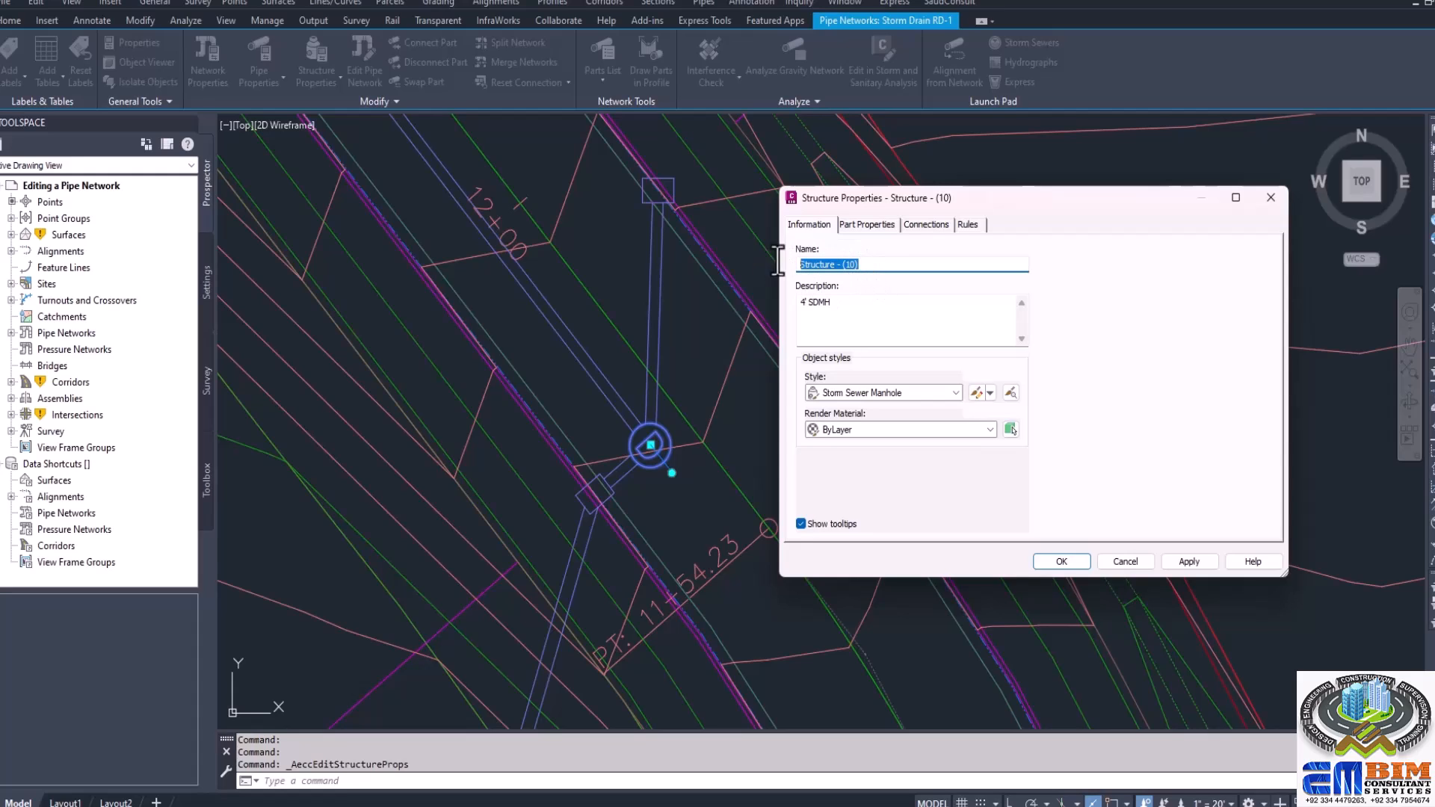
type("MH-01 Sanitary Sewer")
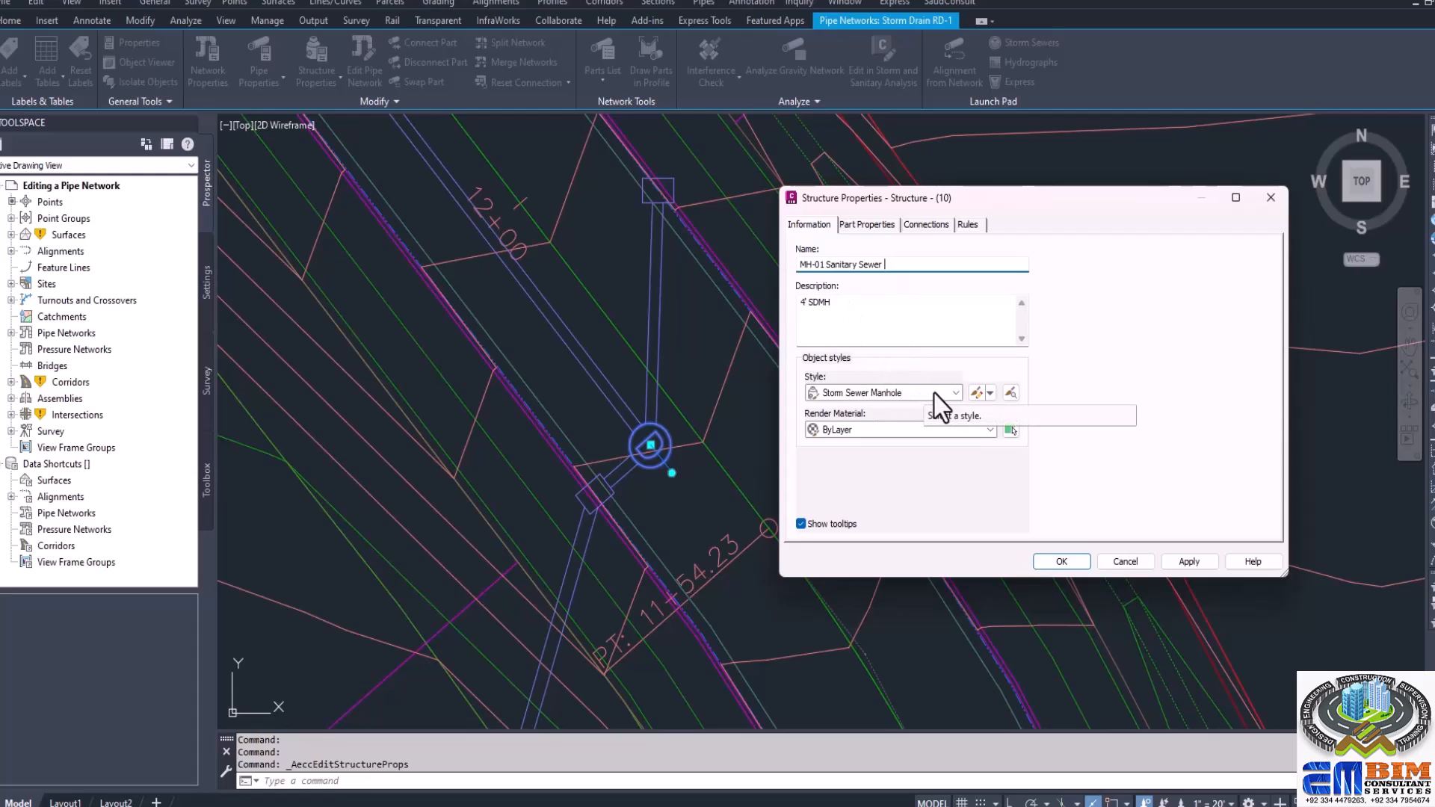
left_click(956, 393)
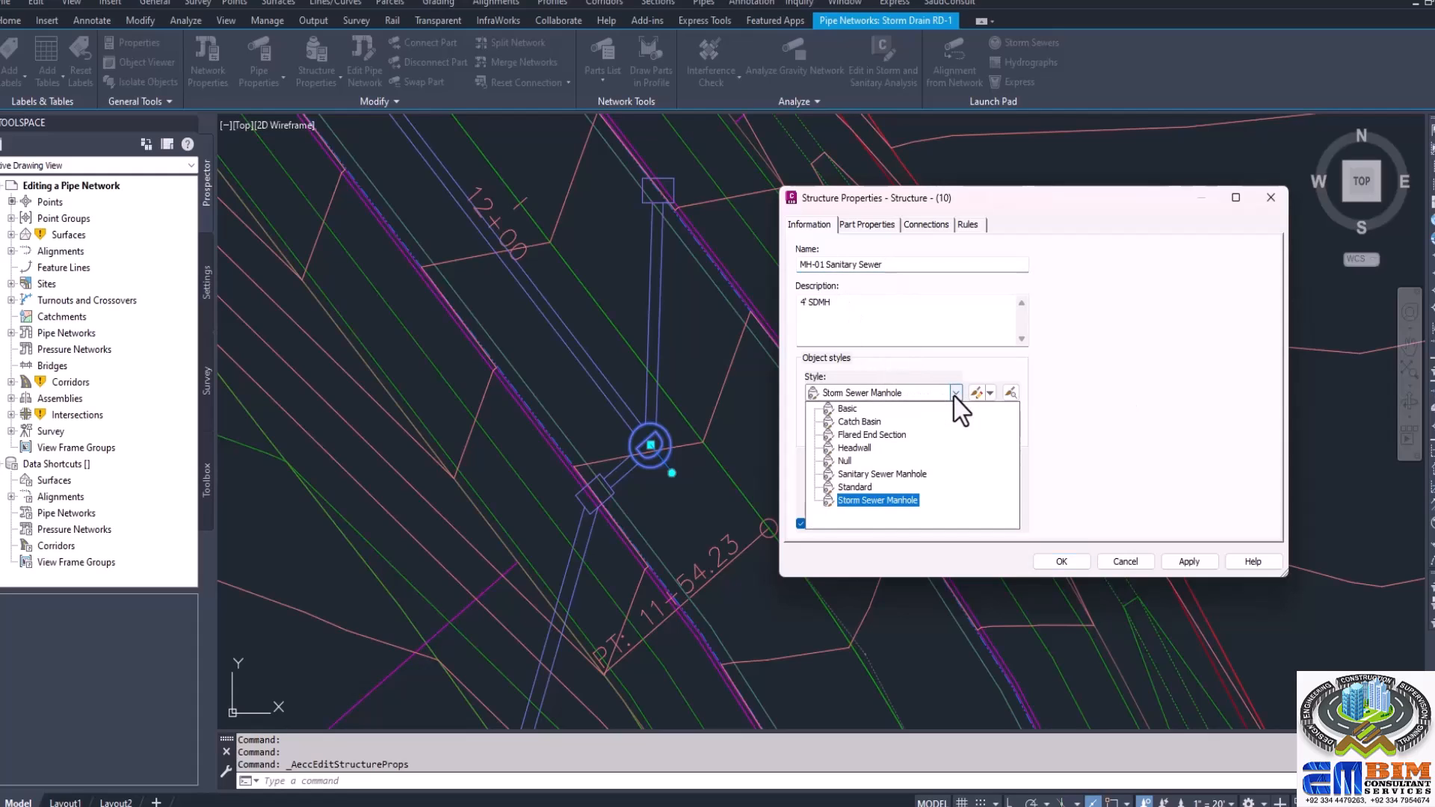
left_click(955, 394)
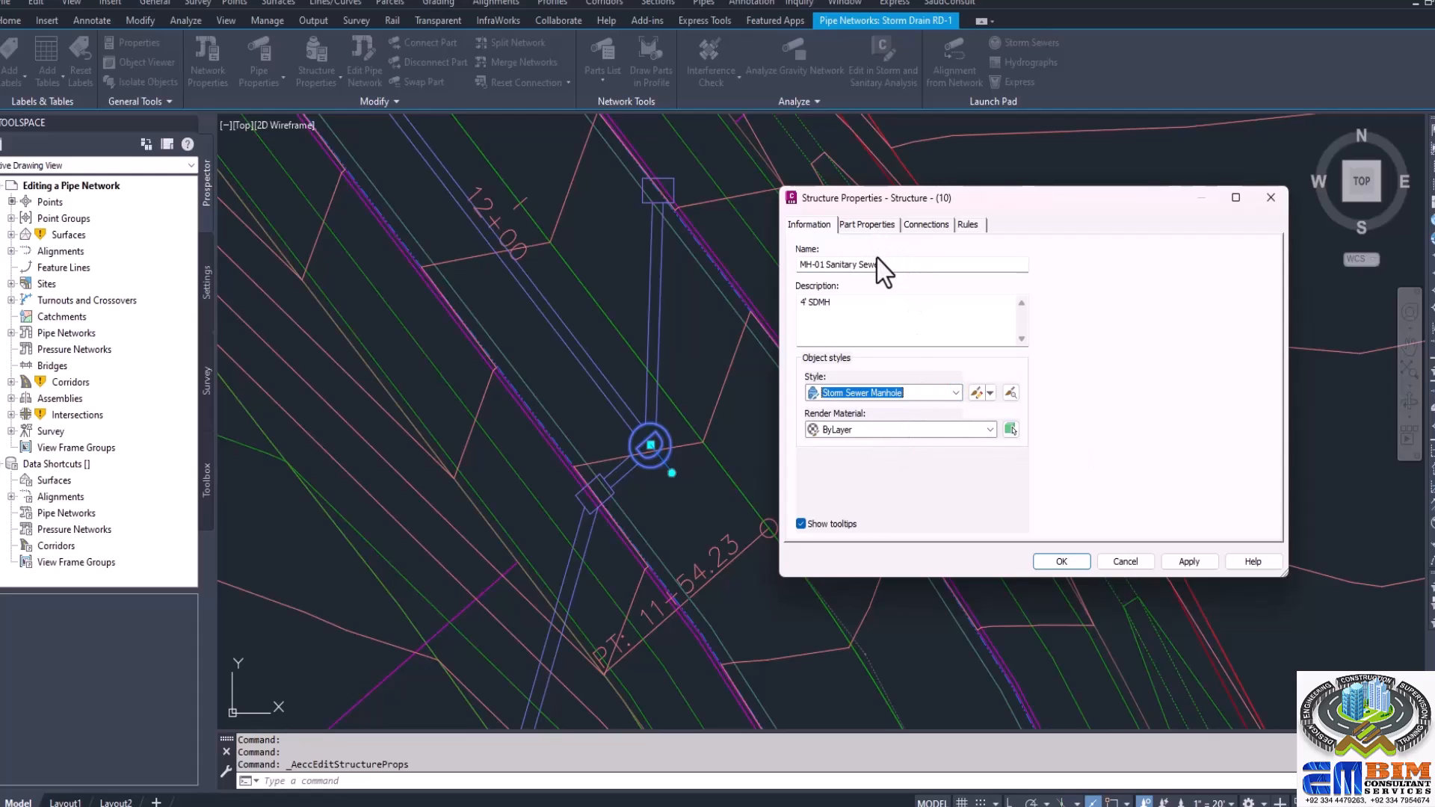
Review the manhole's part properties, from reference surface and geometry through sump, hydraulic and part data.
left_click(874, 226)
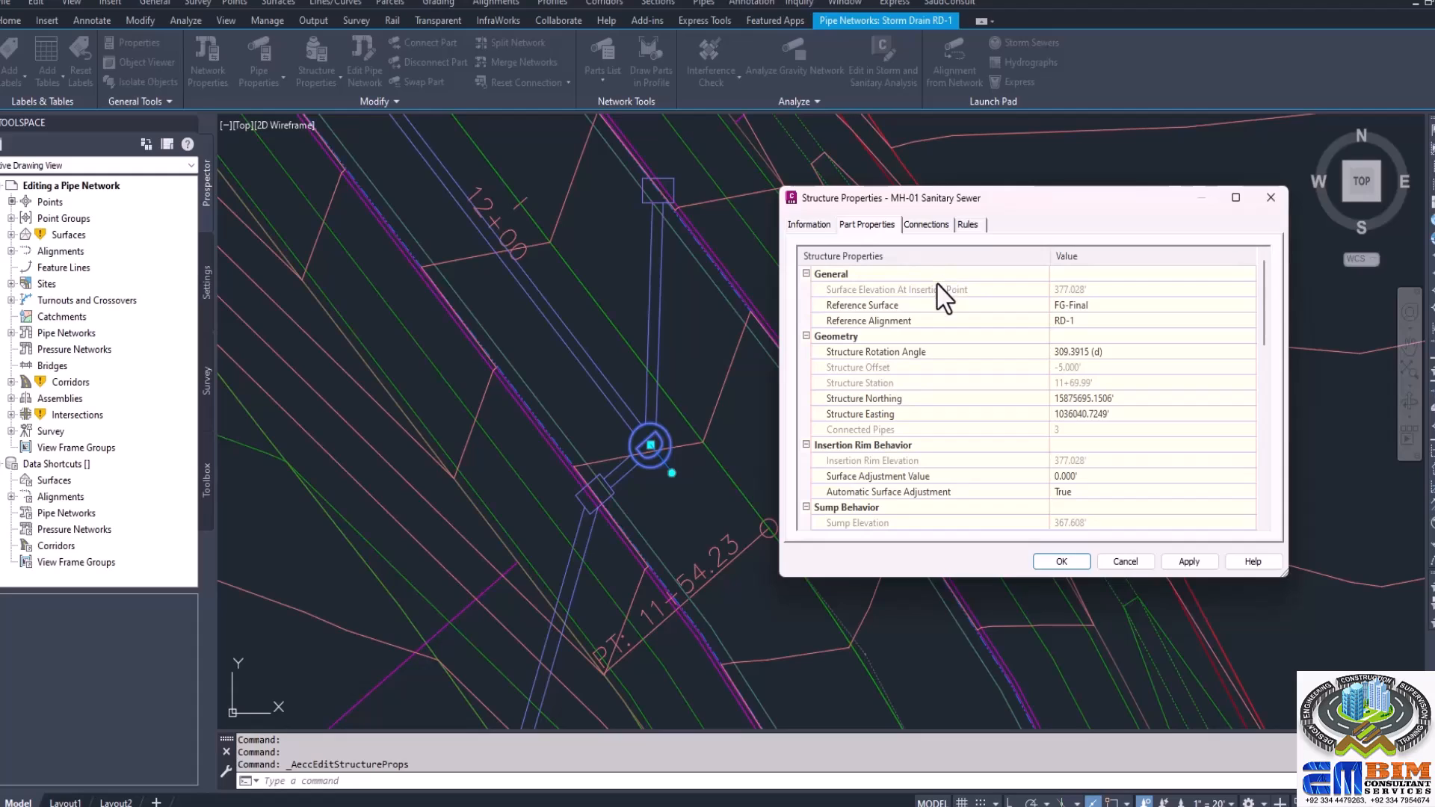
left_click(1105, 306)
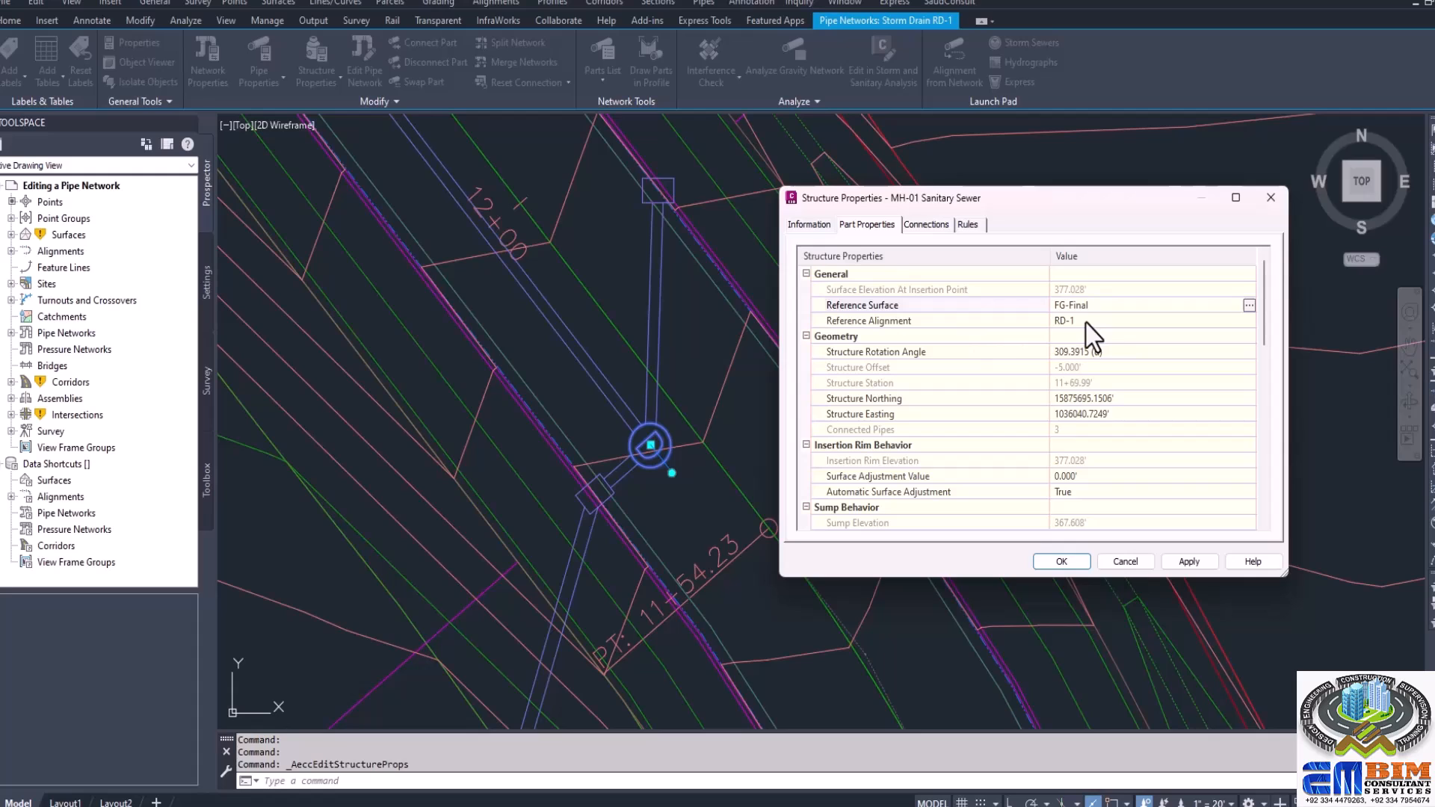
left_click_drag(1261, 327, 1253, 361)
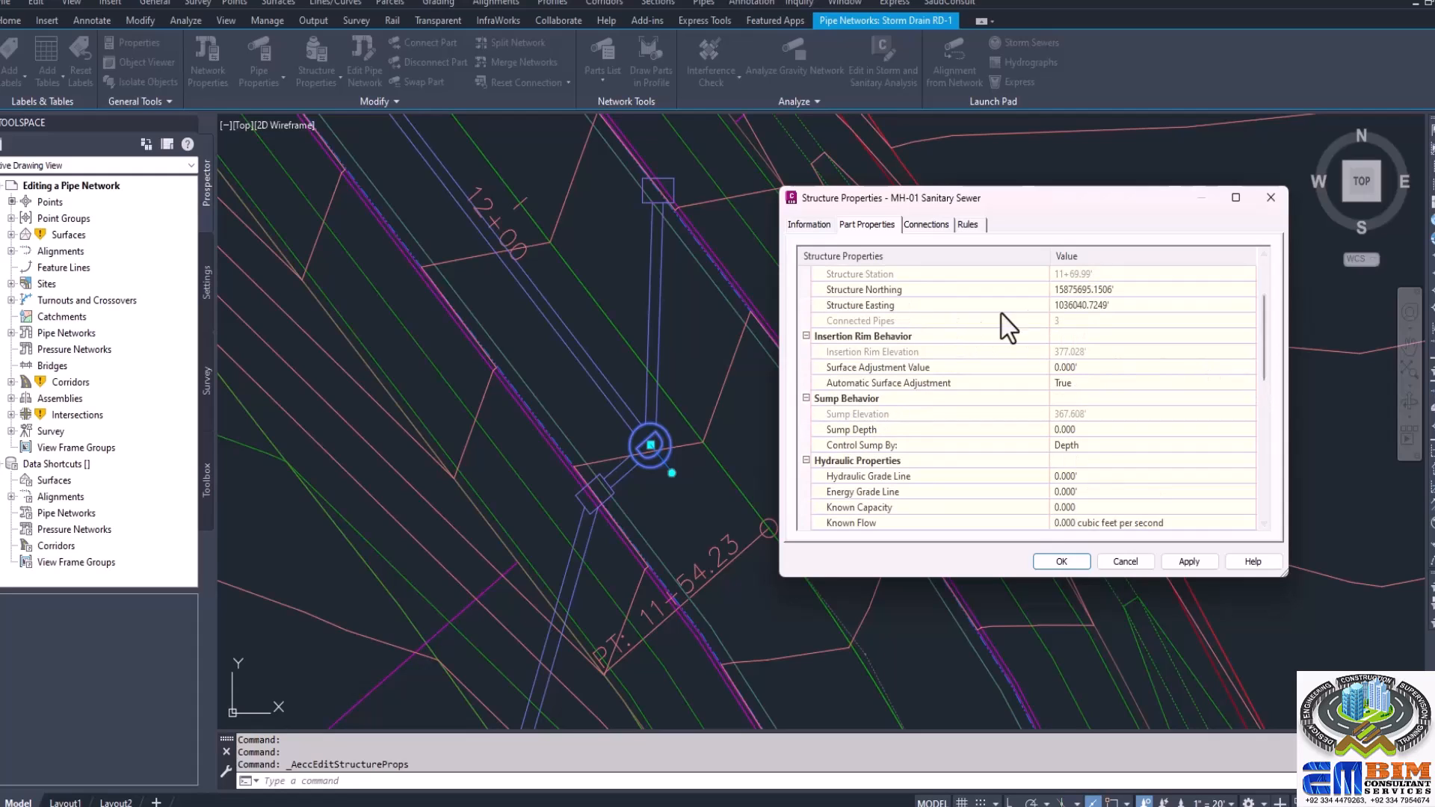
left_click_drag(1263, 325, 1258, 391)
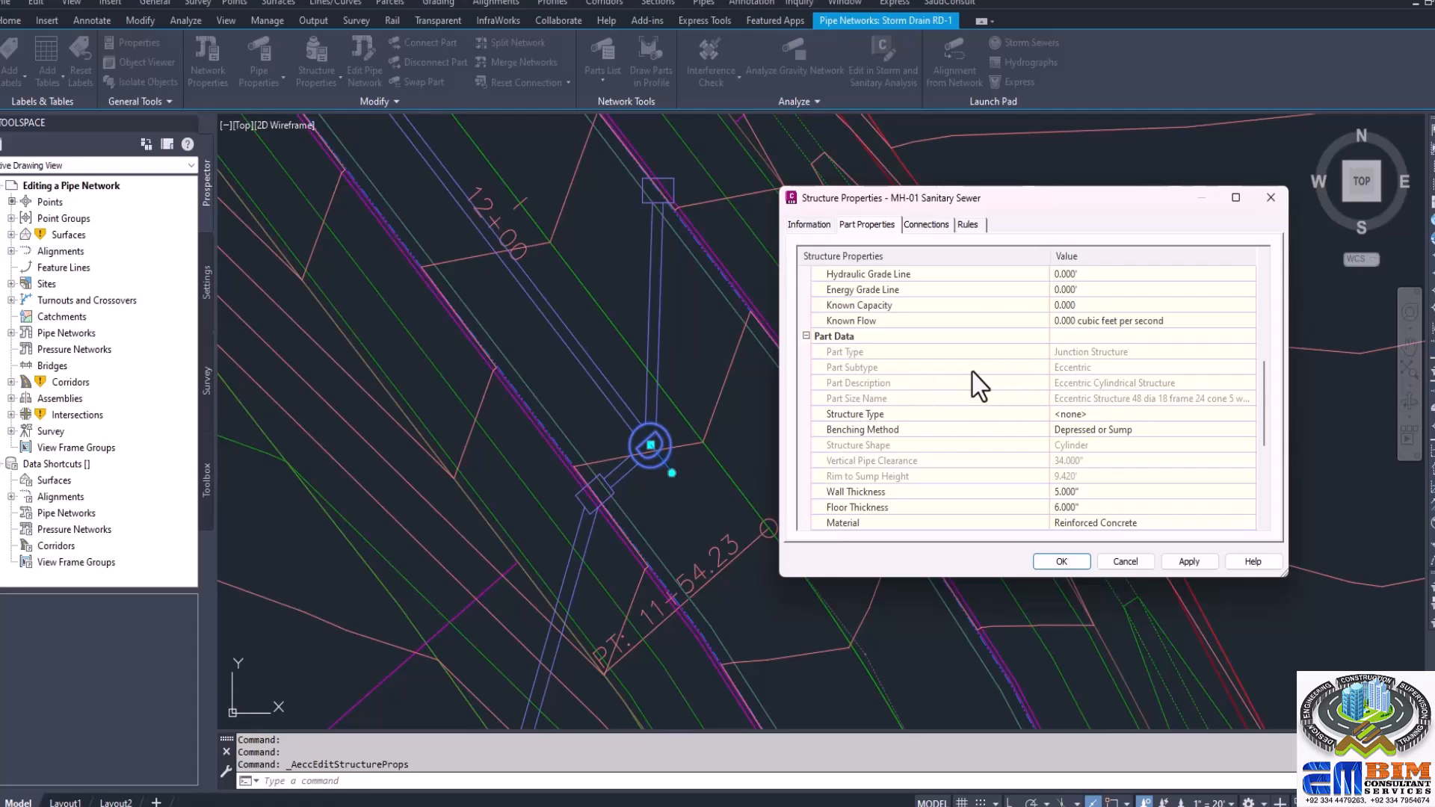
left_click_drag(1265, 381, 1264, 412)
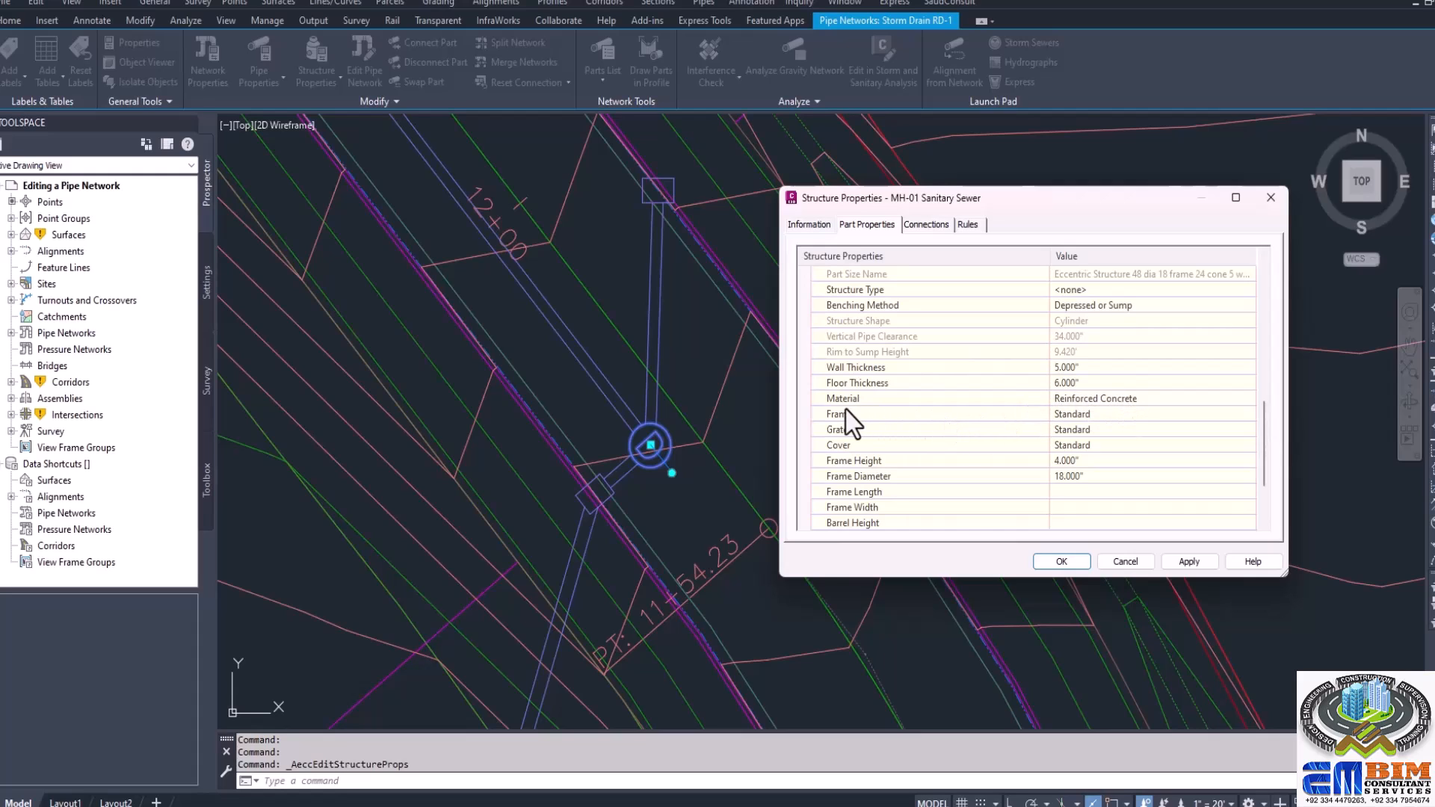
left_click_drag(1263, 424, 1264, 472)
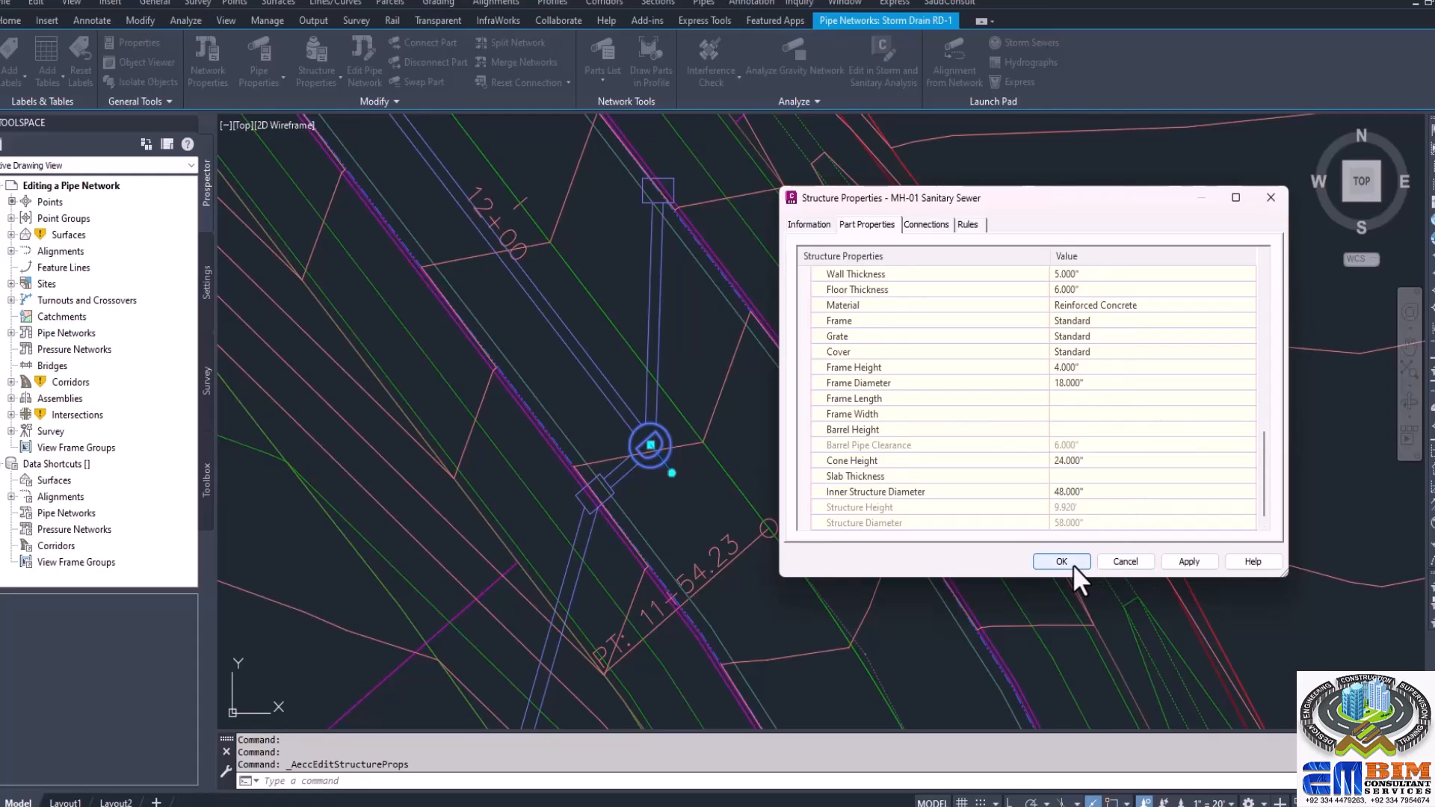
Examine the pipes connected to the manhole, enlarging the dialog and widening the elevation columns to read them in full.
left_click(927, 226)
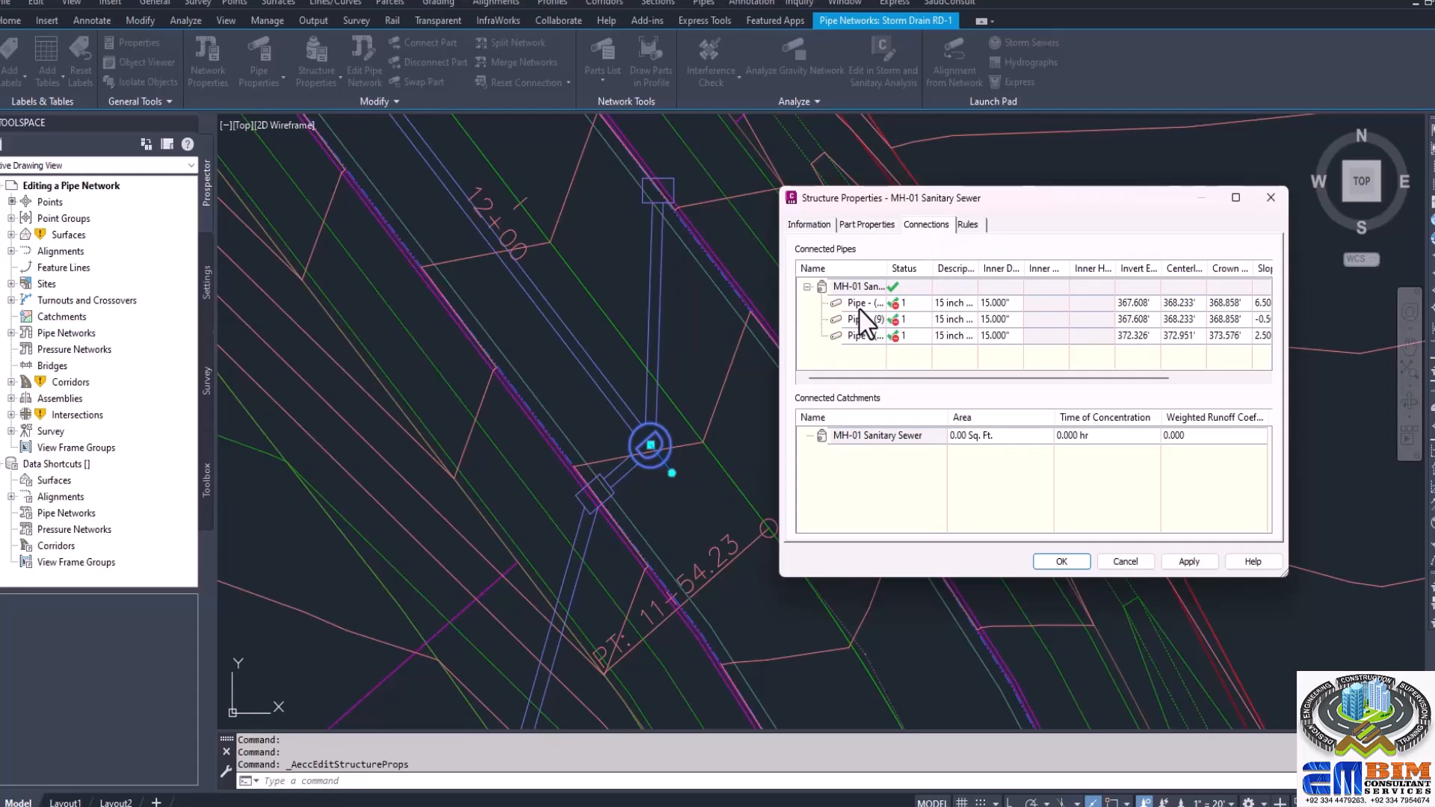
left_click(968, 305)
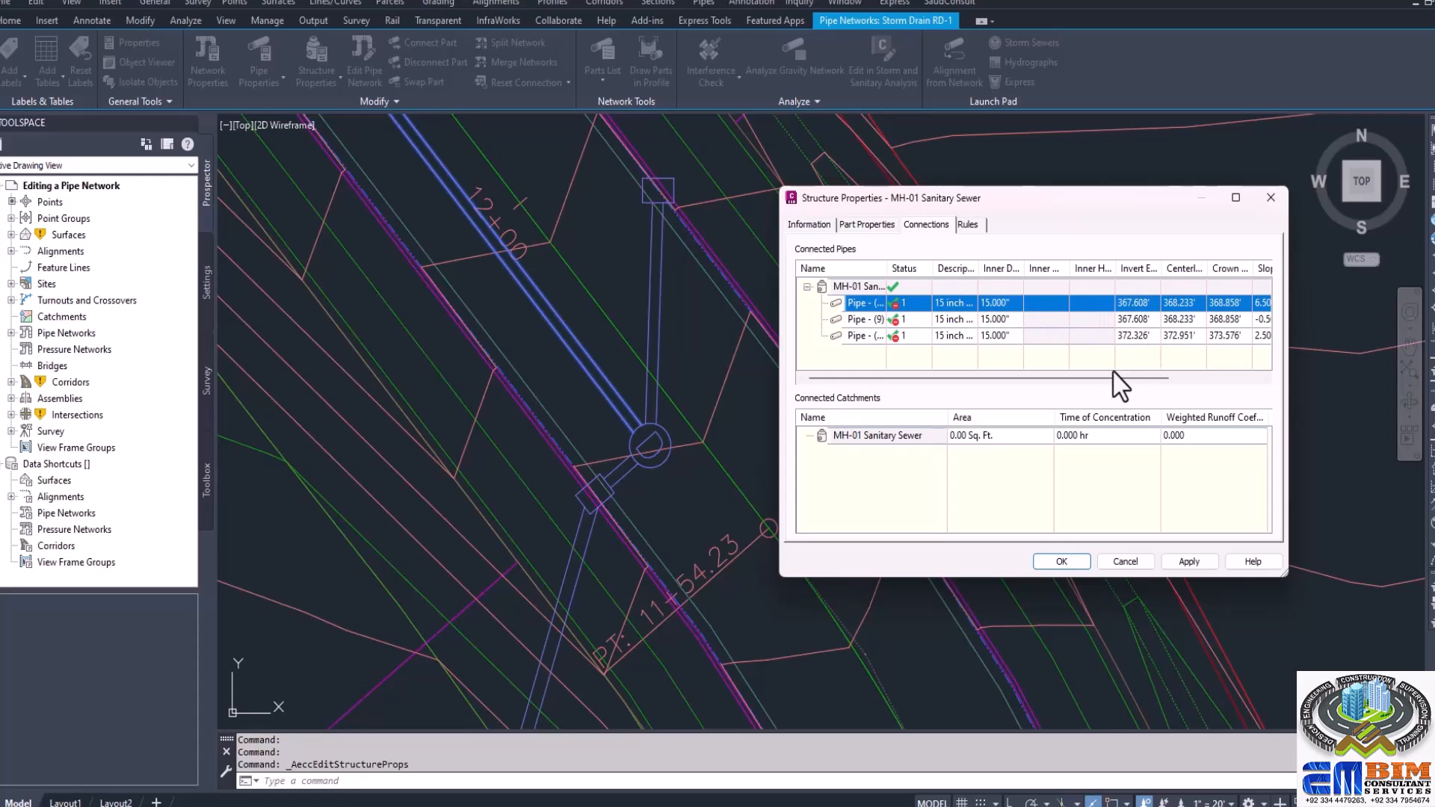
left_click_drag(1106, 378, 1194, 379)
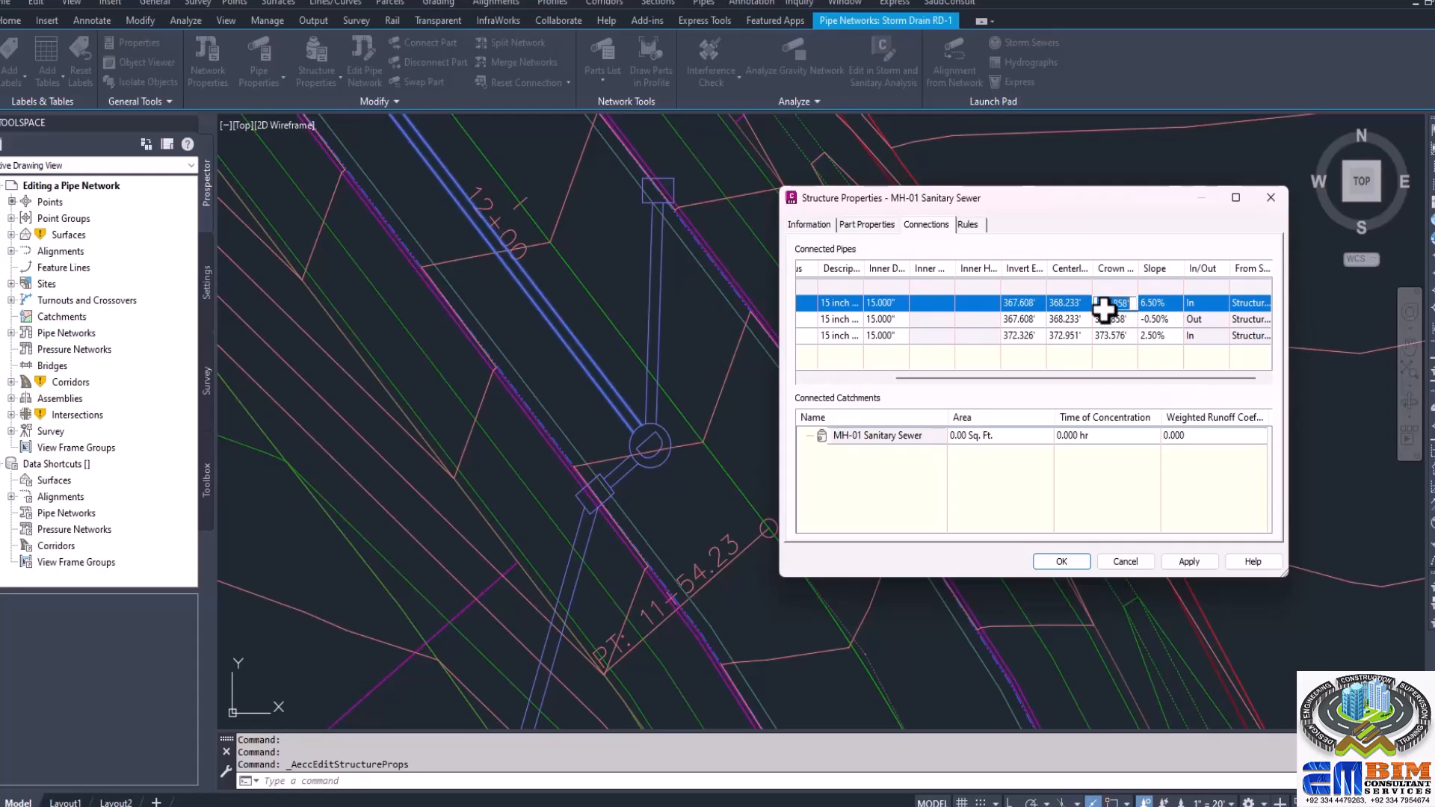
left_click(1068, 303)
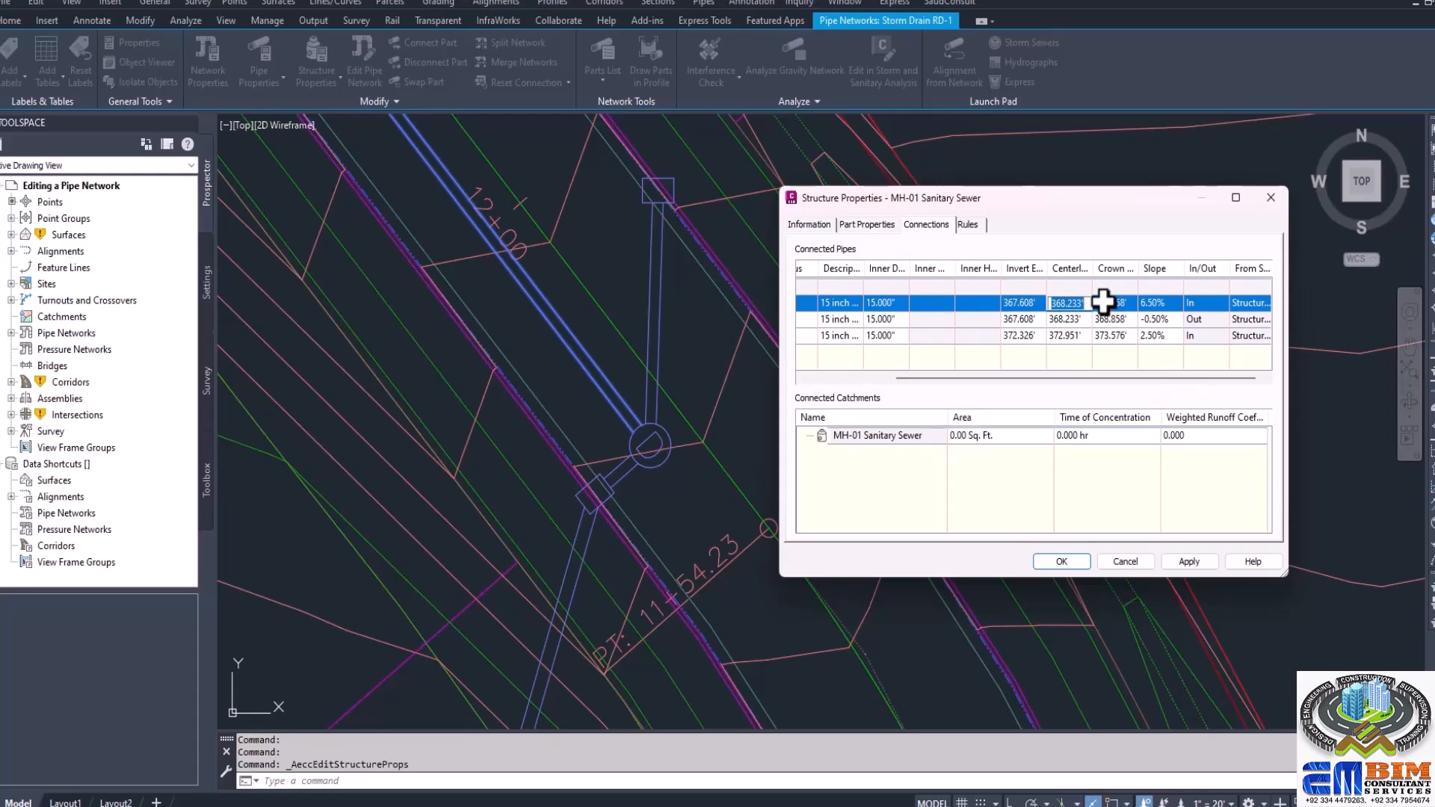
left_click_drag(1288, 574, 1423, 573)
left_click_drag(1199, 210, 888, 203)
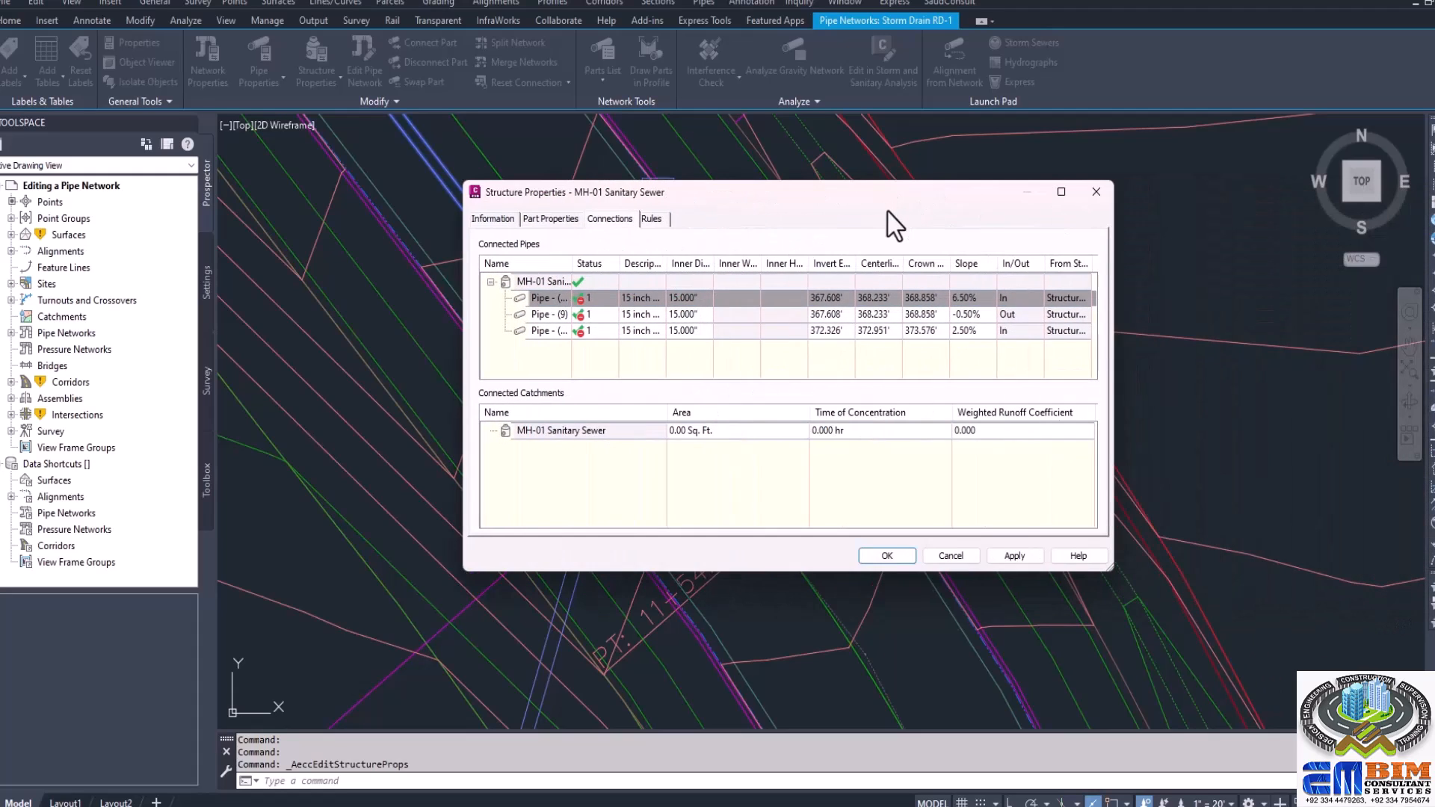
left_click_drag(852, 262, 1091, 262)
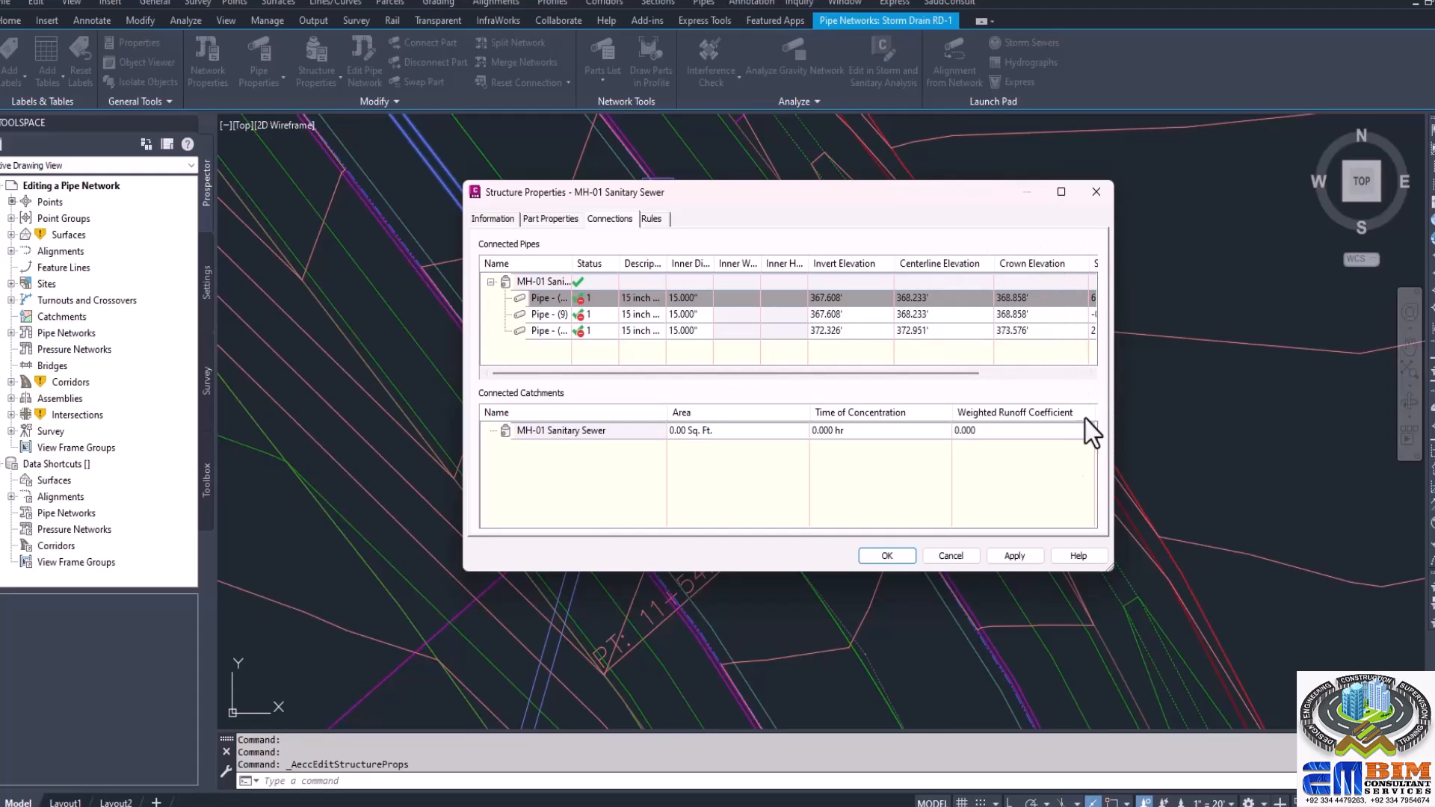
left_click_drag(1113, 564, 1310, 598)
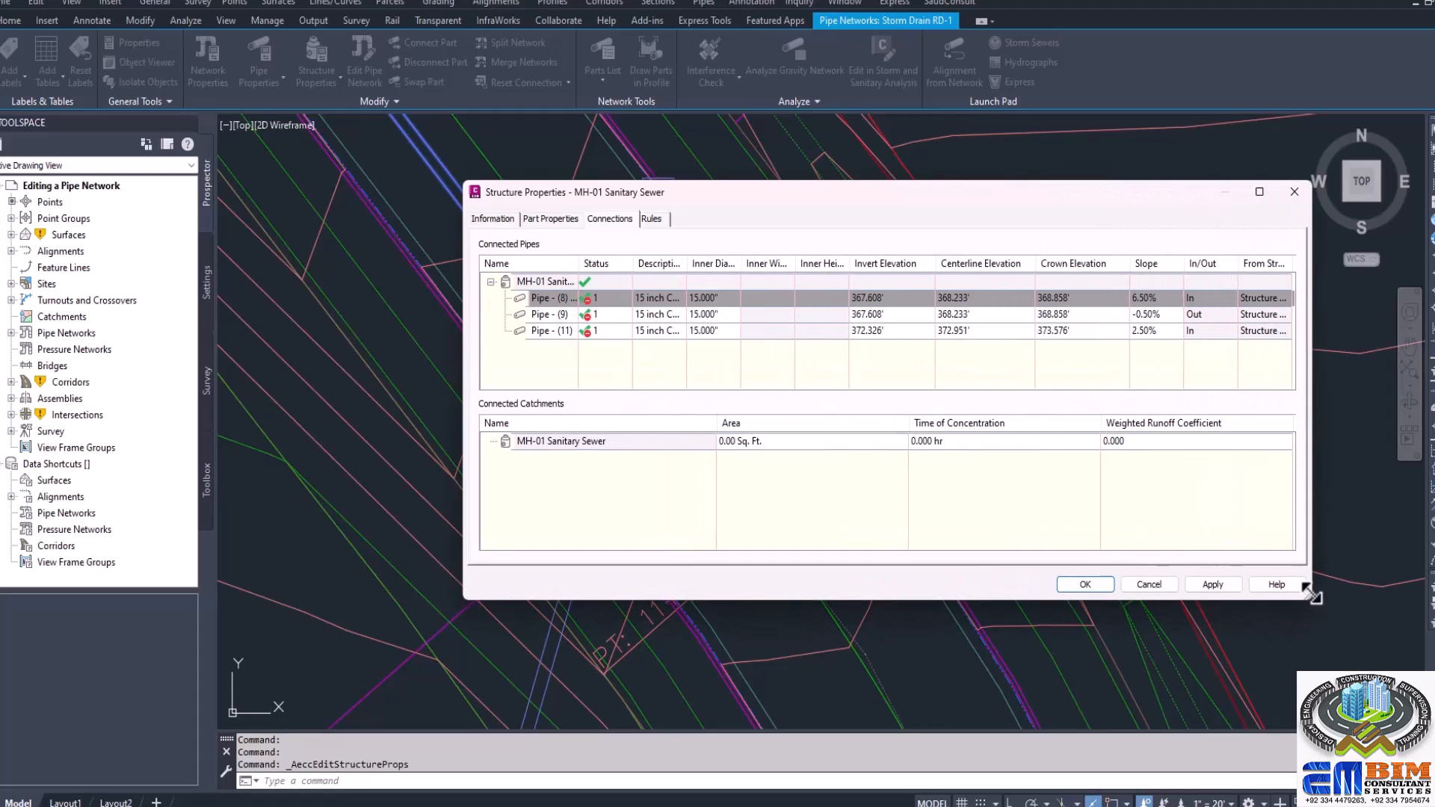
Check the crown, centerline and invert elevation fields of Pipe - (8) and the inner diameter options of the connected pipes.
left_click(1068, 299)
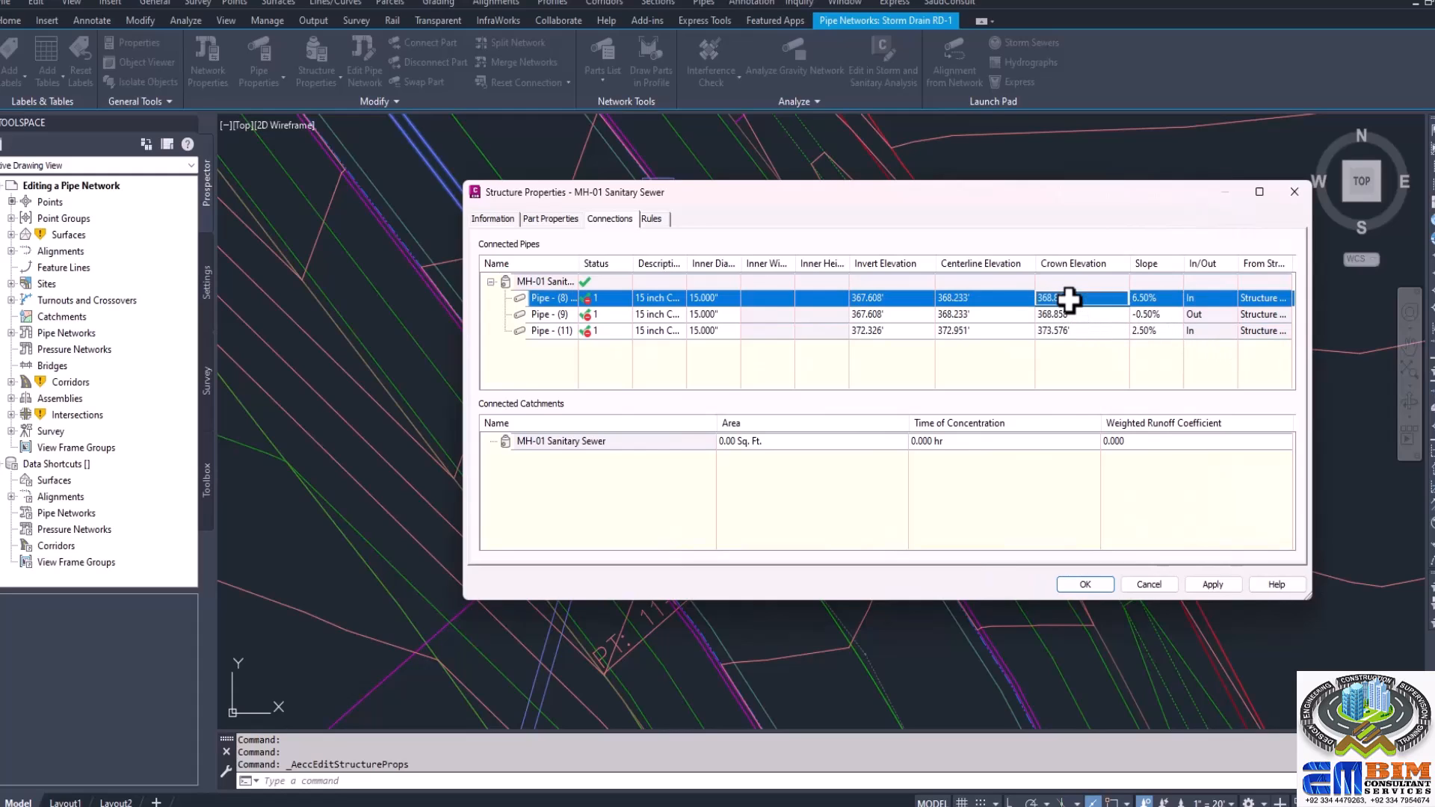
left_click(984, 299)
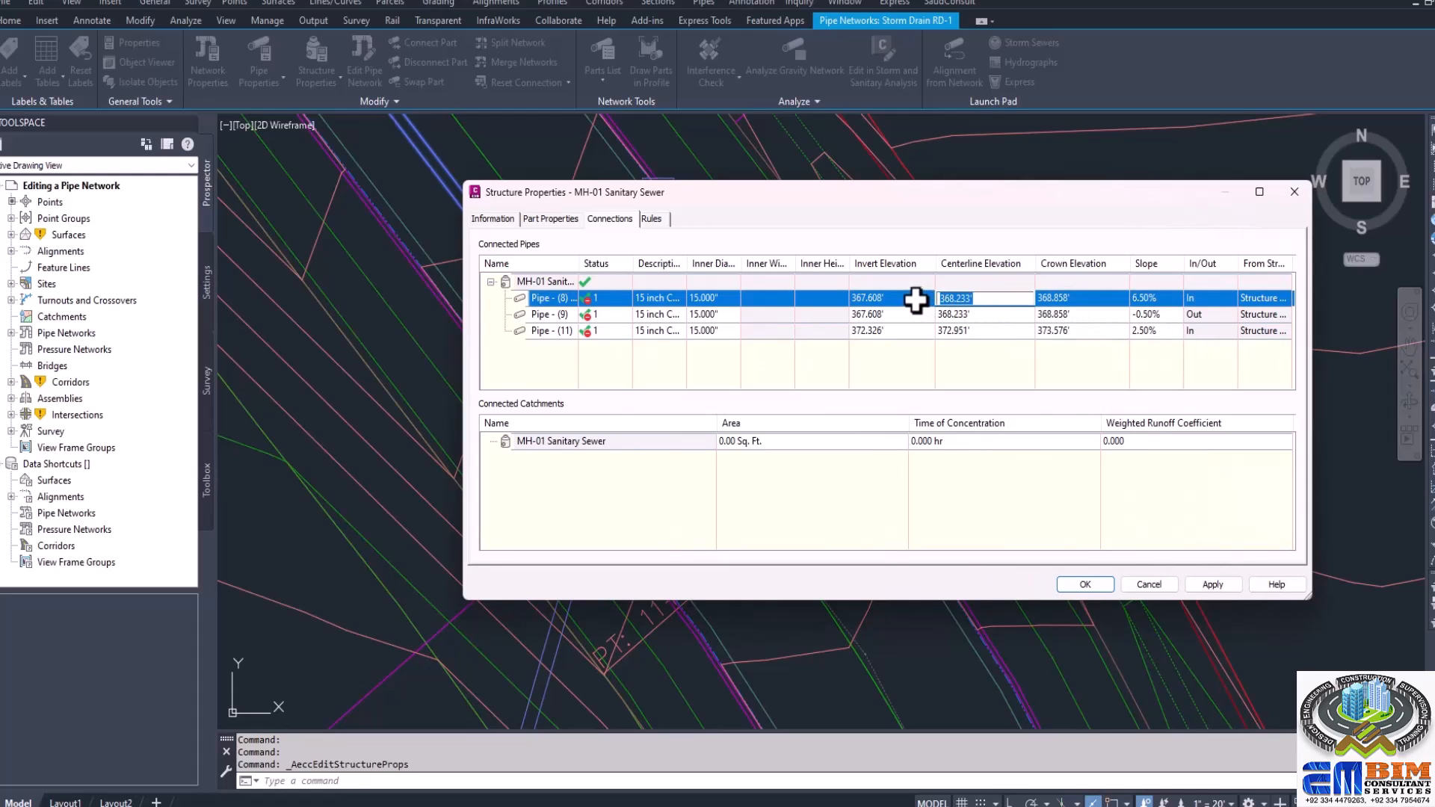
left_click(920, 301)
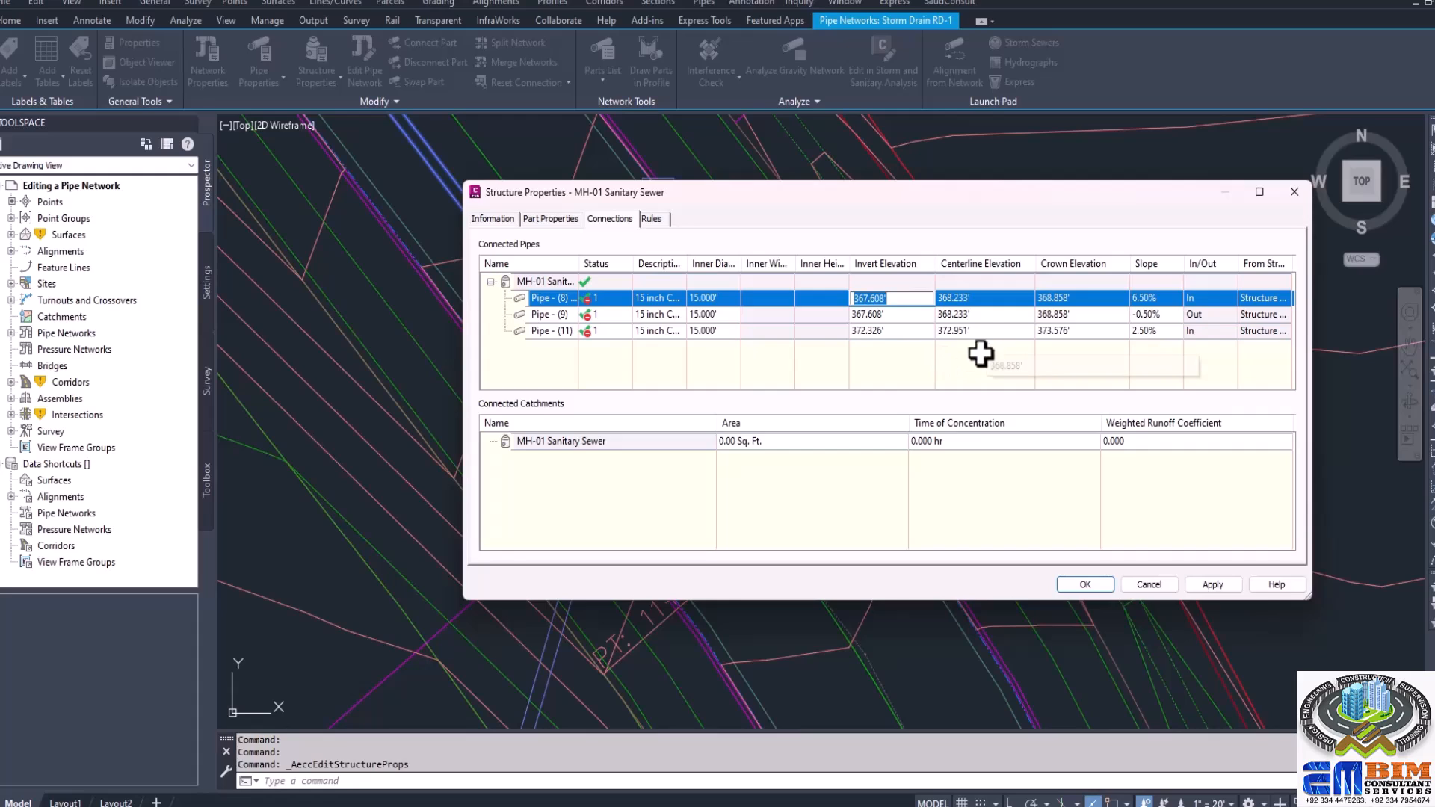
left_click(722, 332)
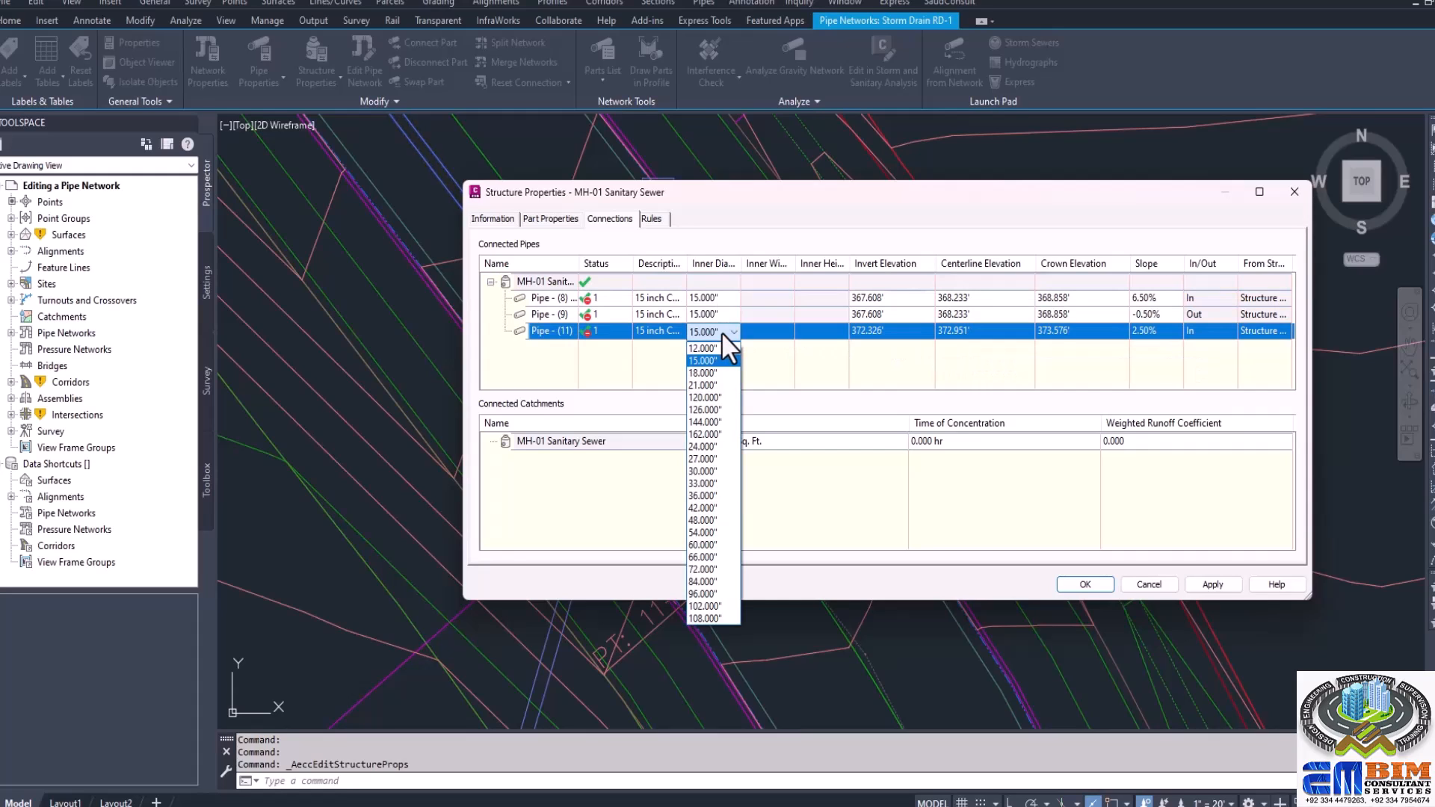
left_click(722, 327)
left_click(720, 299)
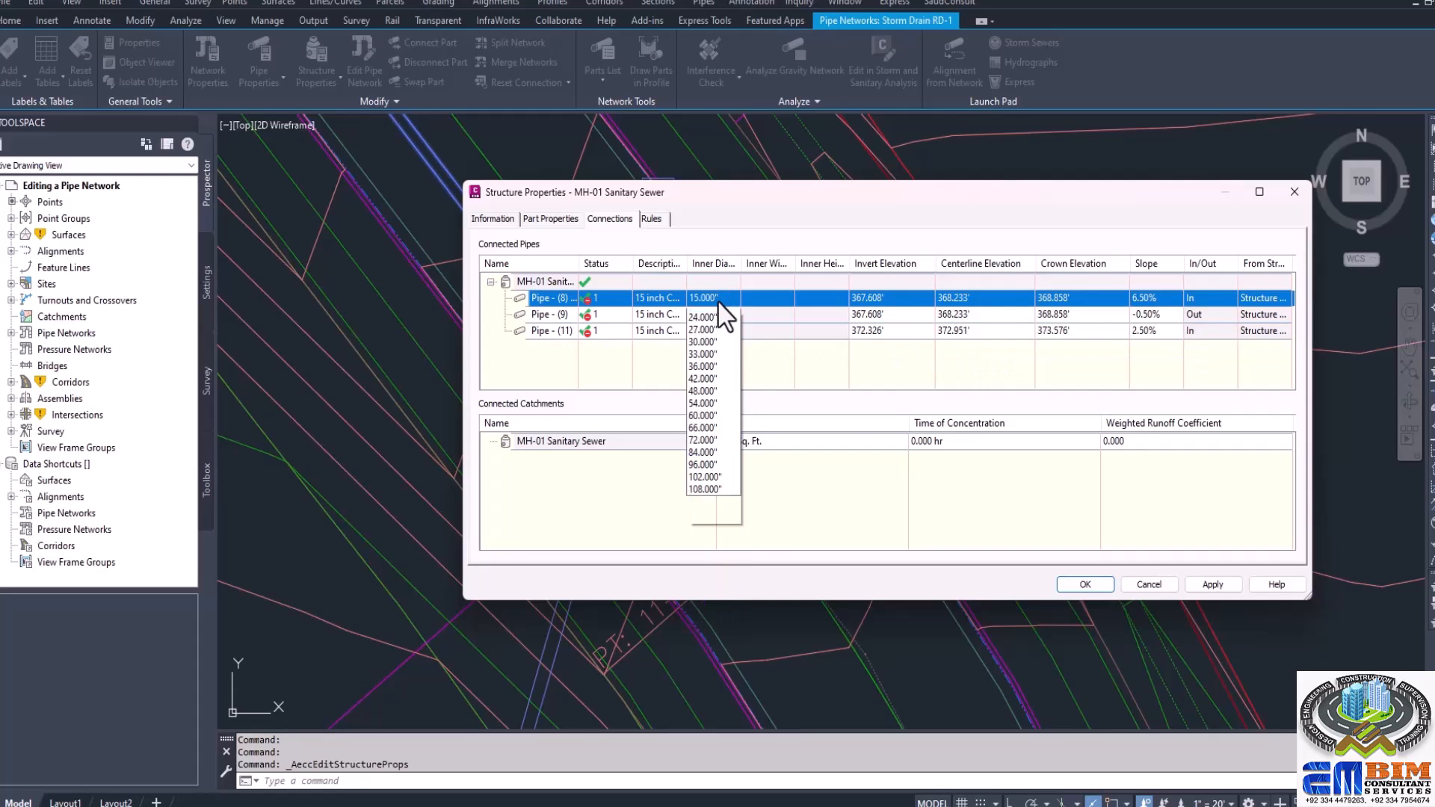
left_click(1004, 477)
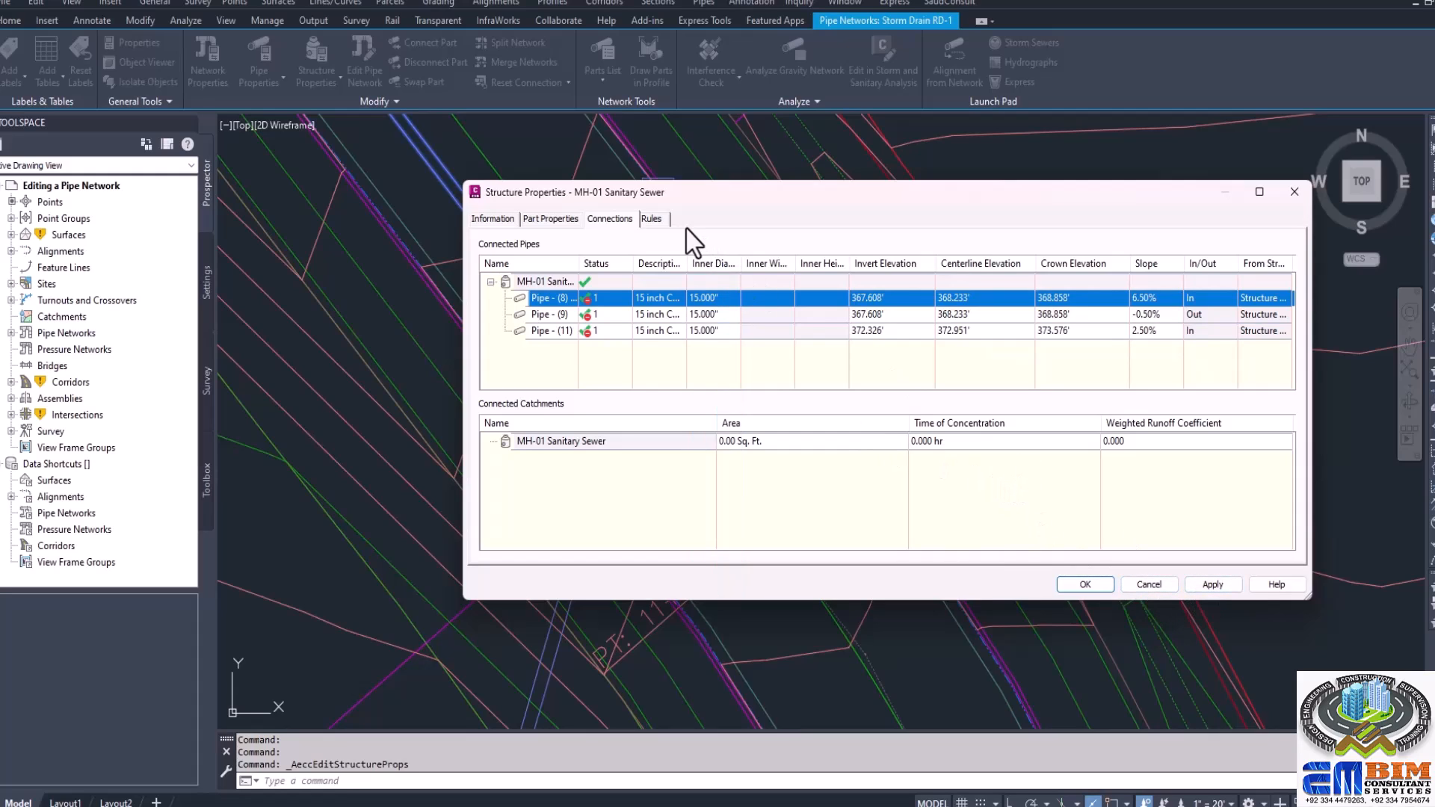
Review the manhole's rule set and its sump depth parameter, and close the structure properties.
left_click(652, 219)
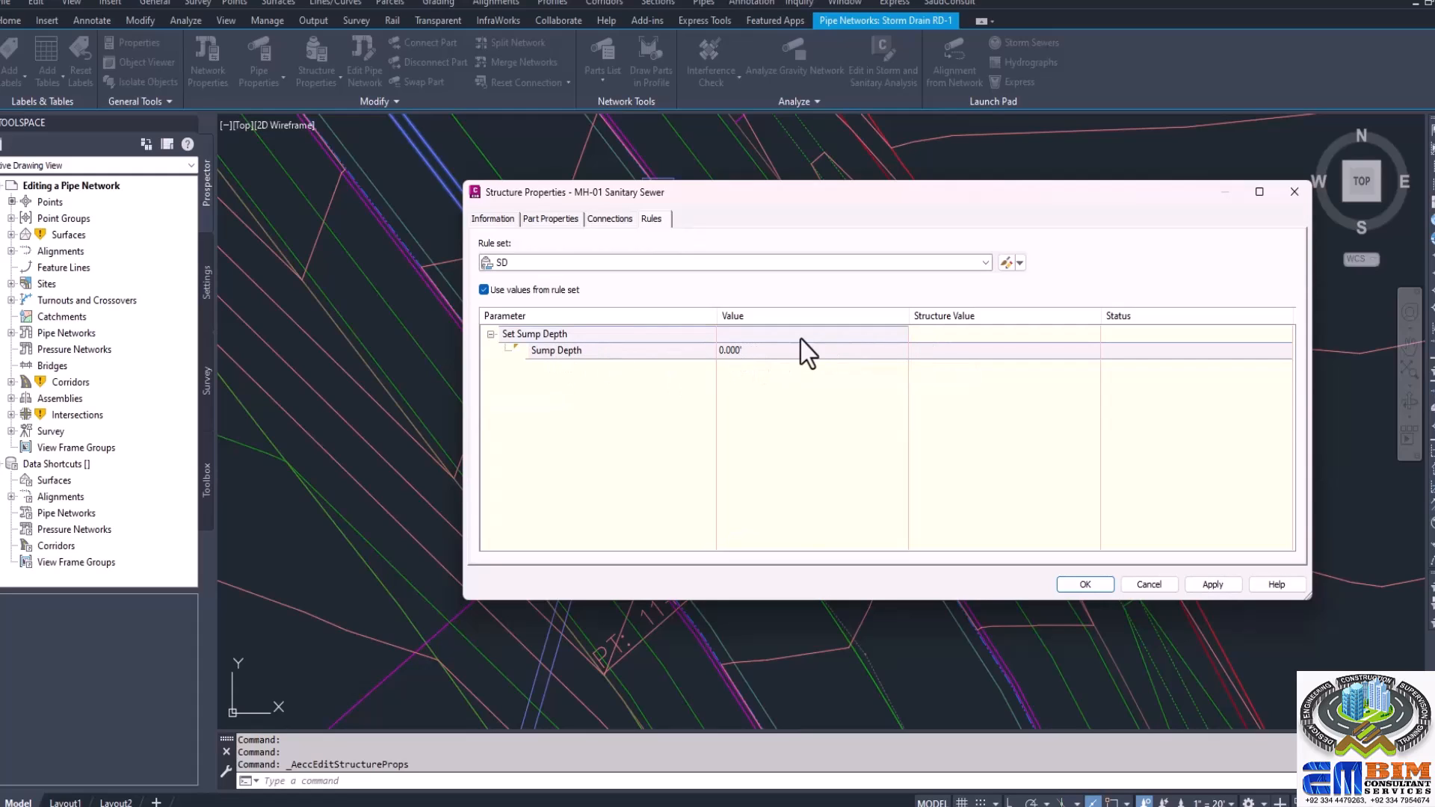
left_click(599, 351)
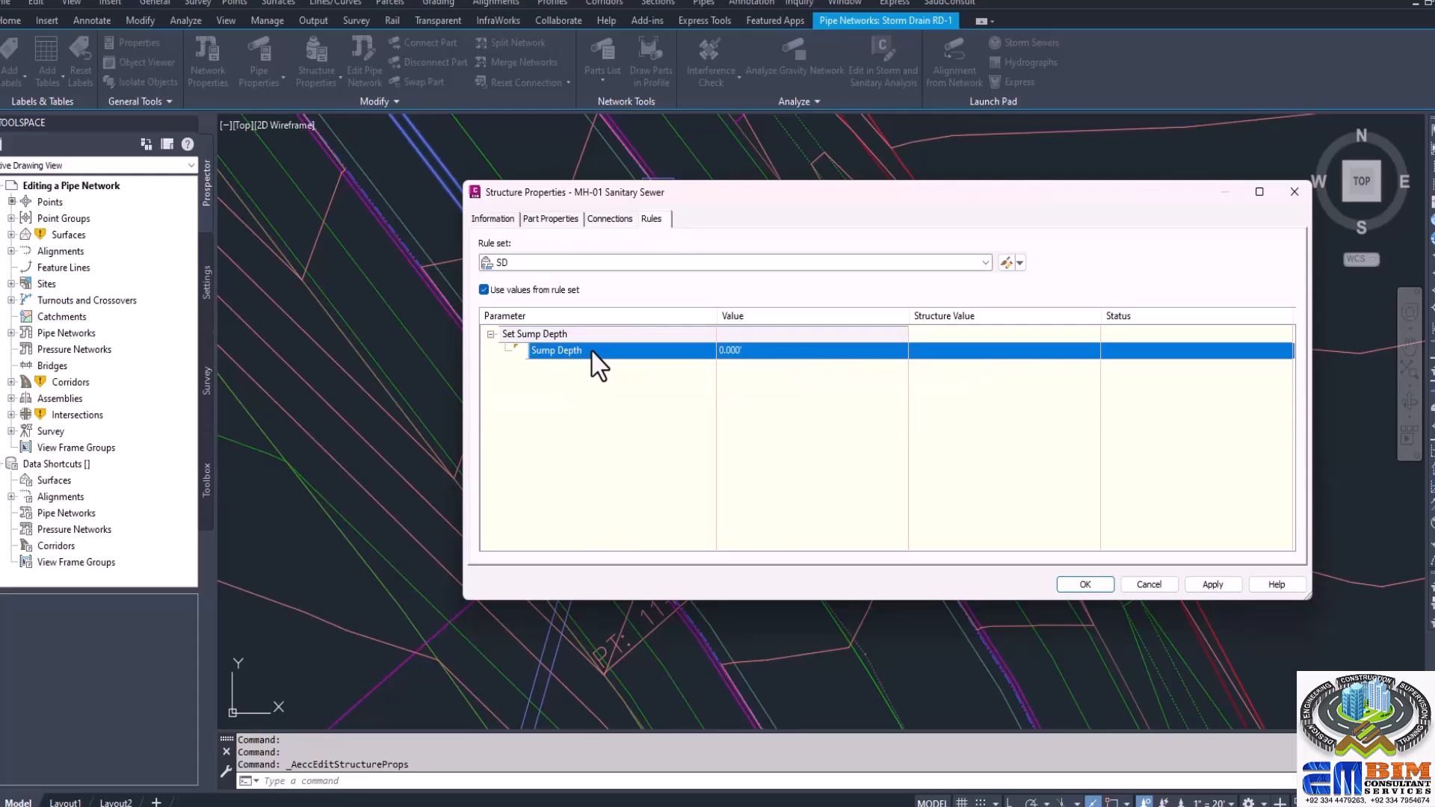
left_click(527, 337)
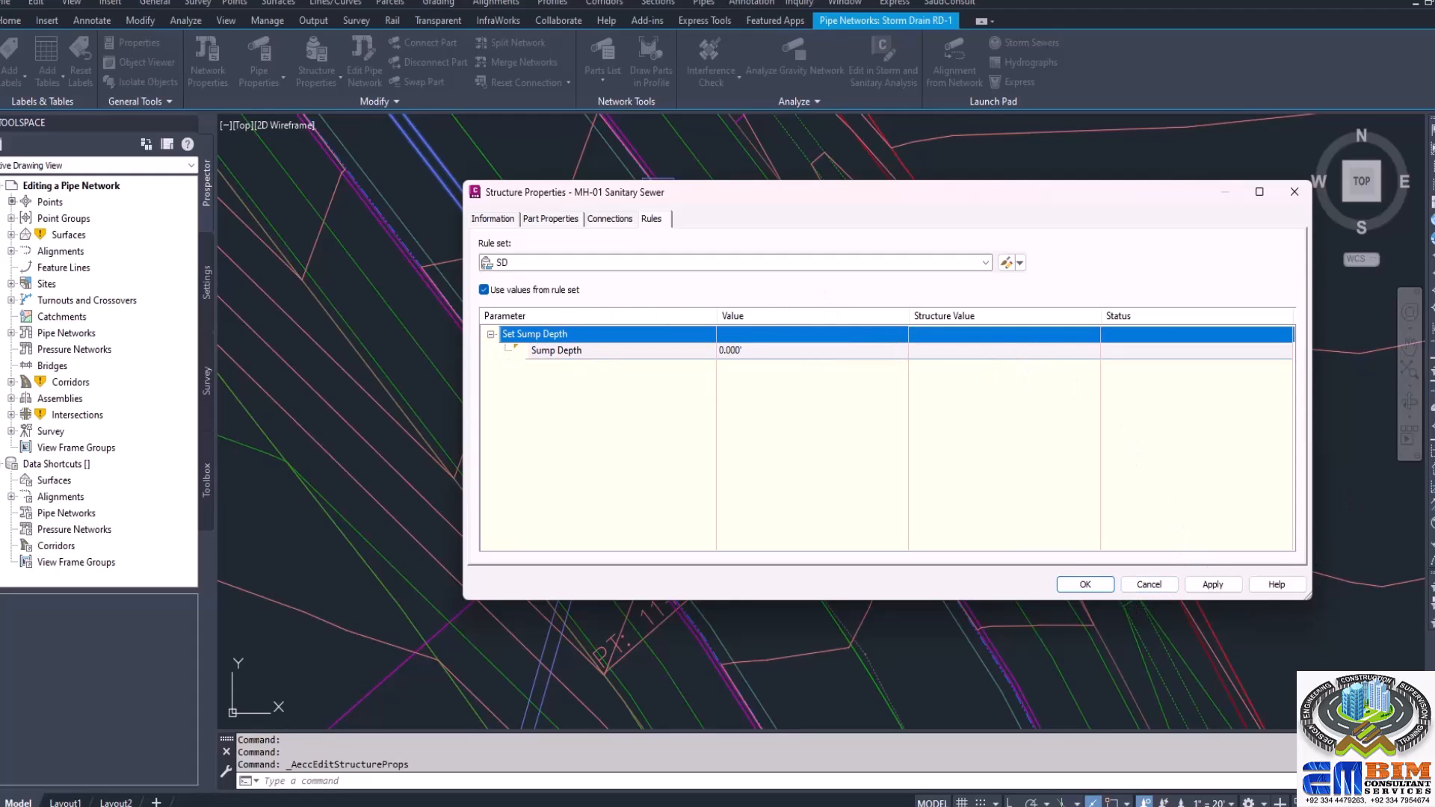
key("Escape")
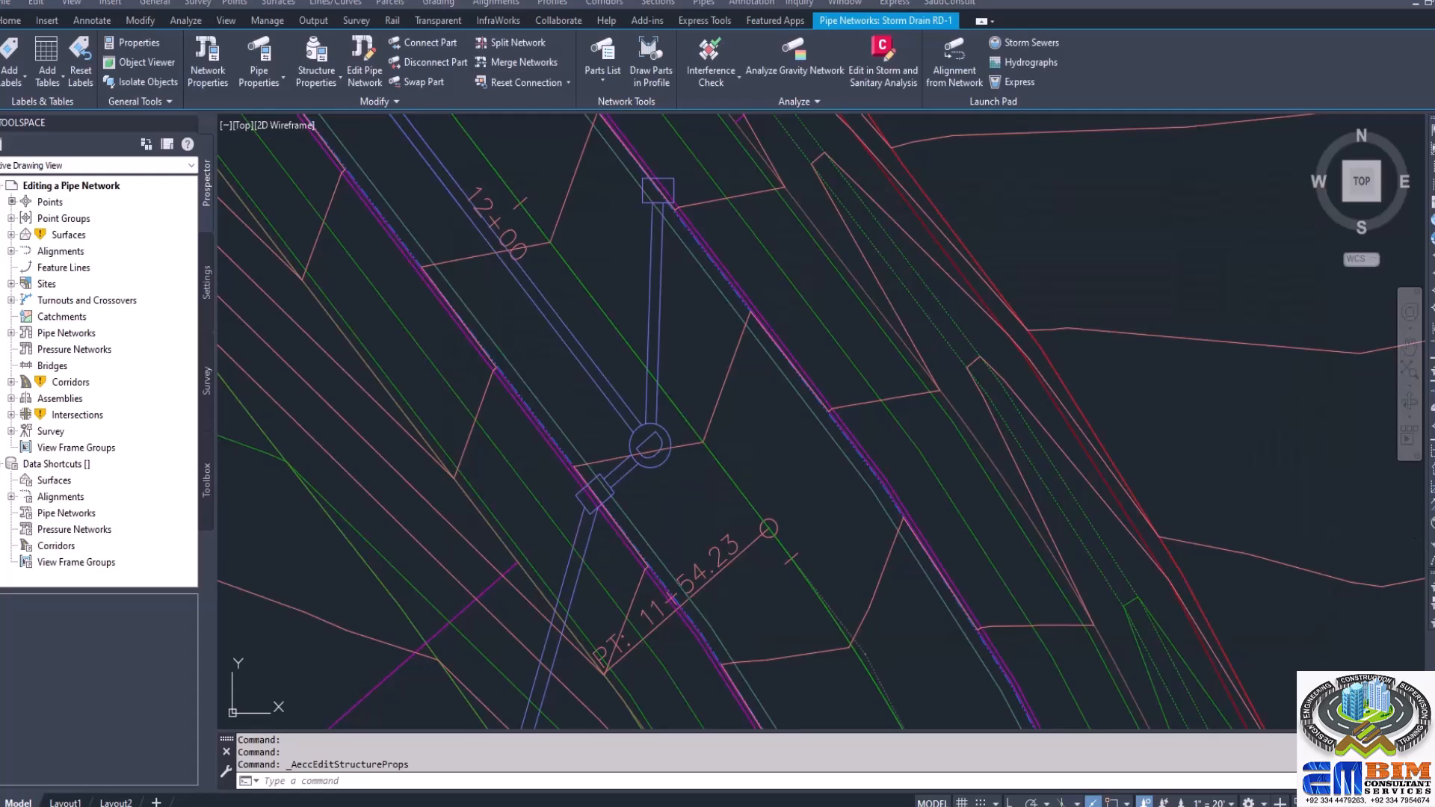
Swap the manhole's part size to the 6' SDMH eccentric cylindrical structure.
scroll(644, 396, "up", 4)
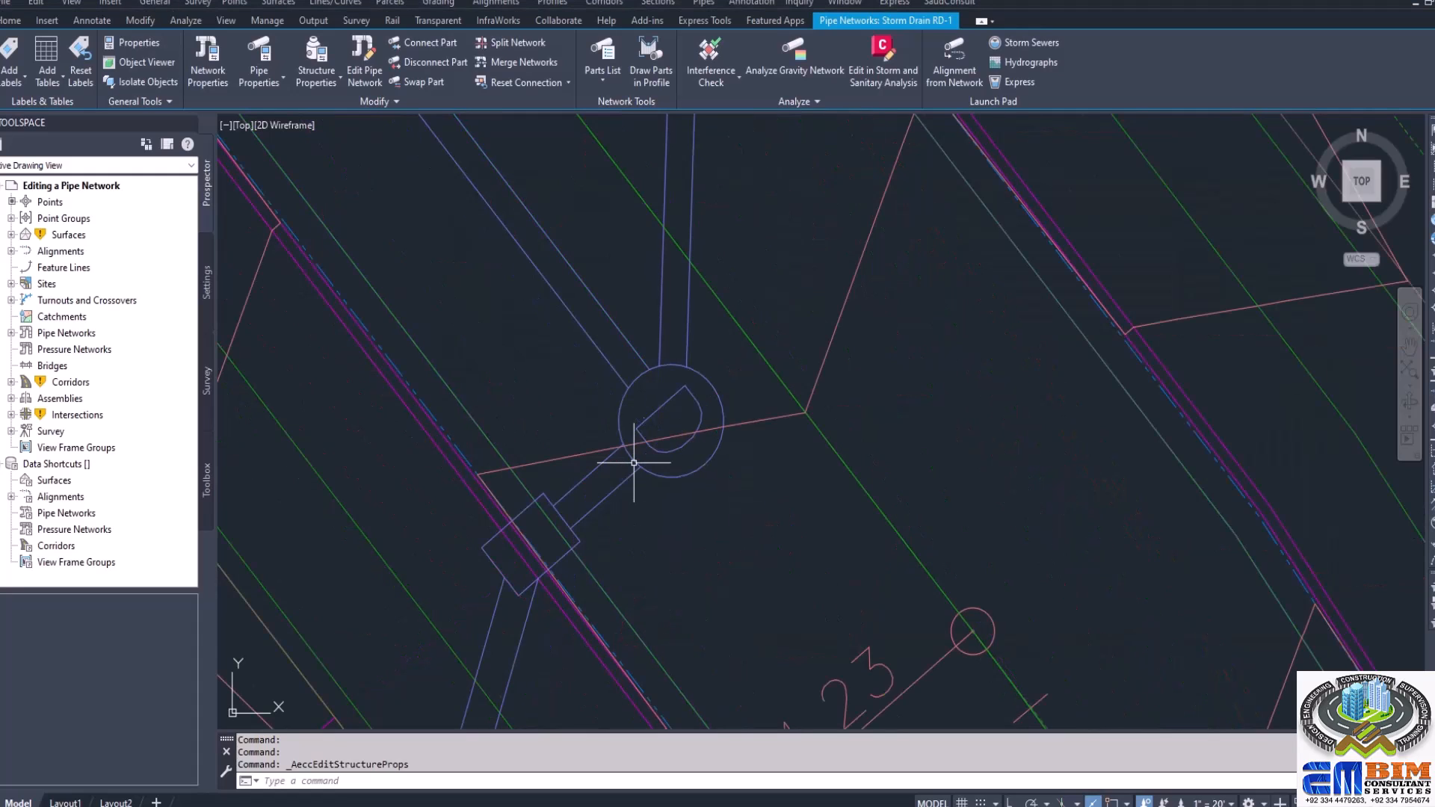
left_click(709, 384)
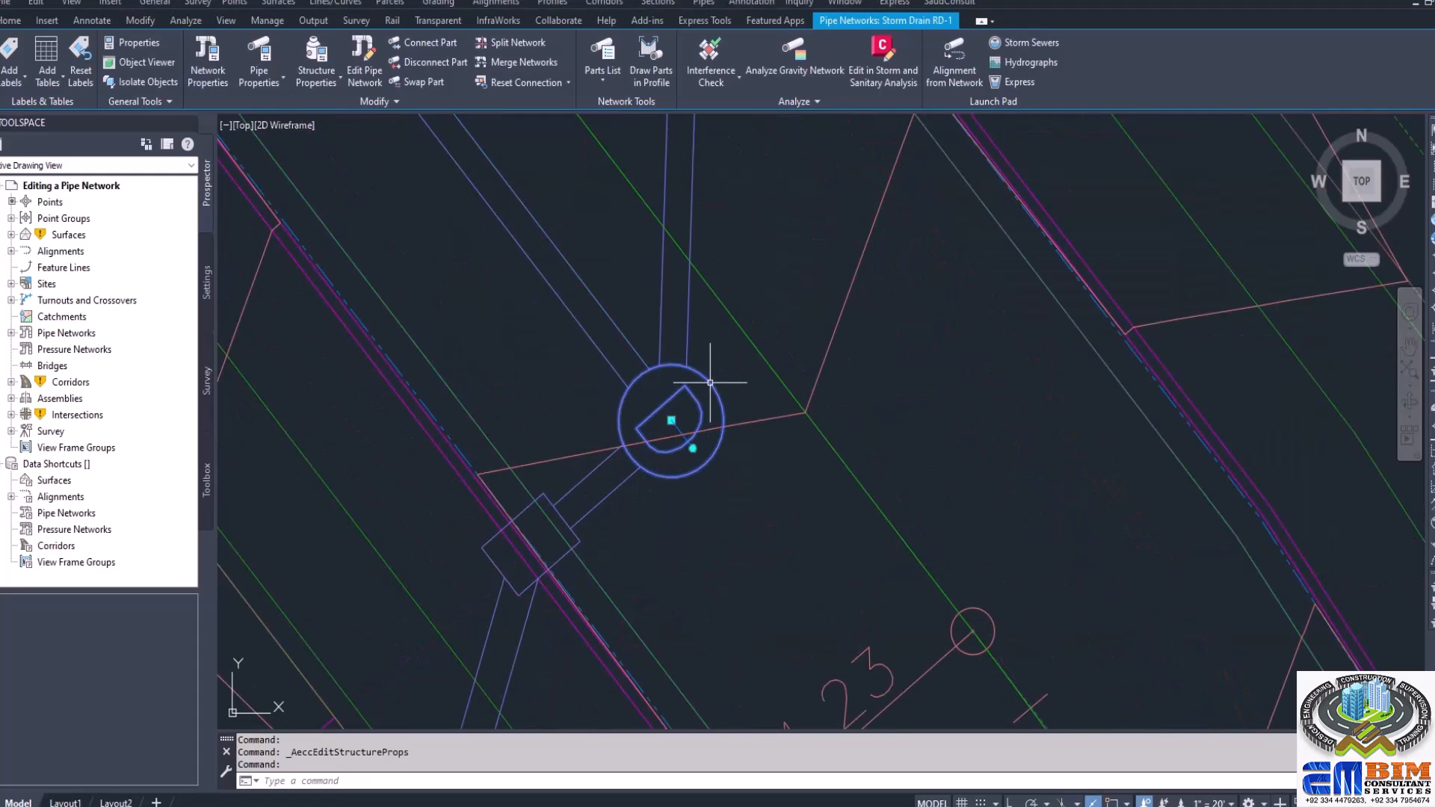
left_click(419, 82)
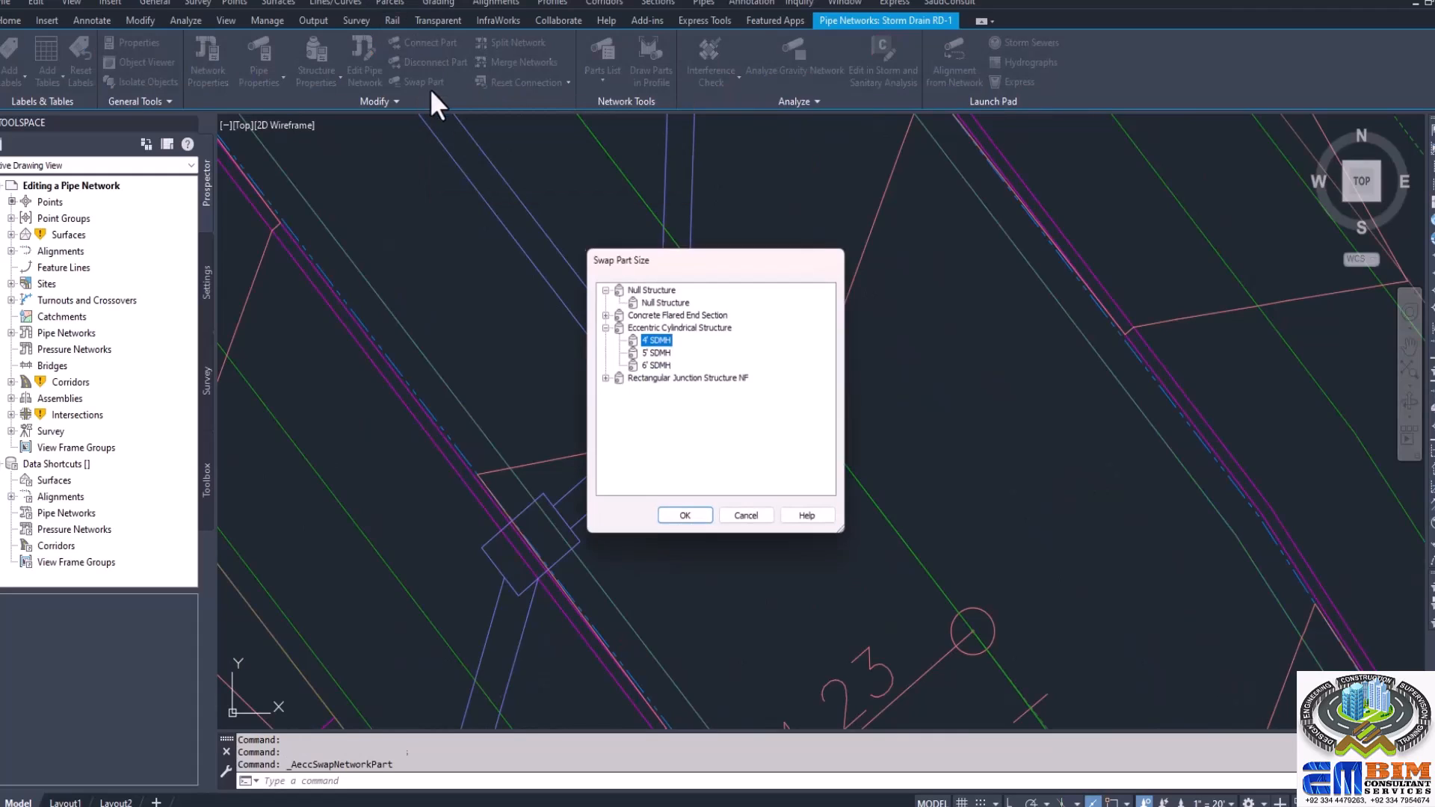
left_click(656, 365)
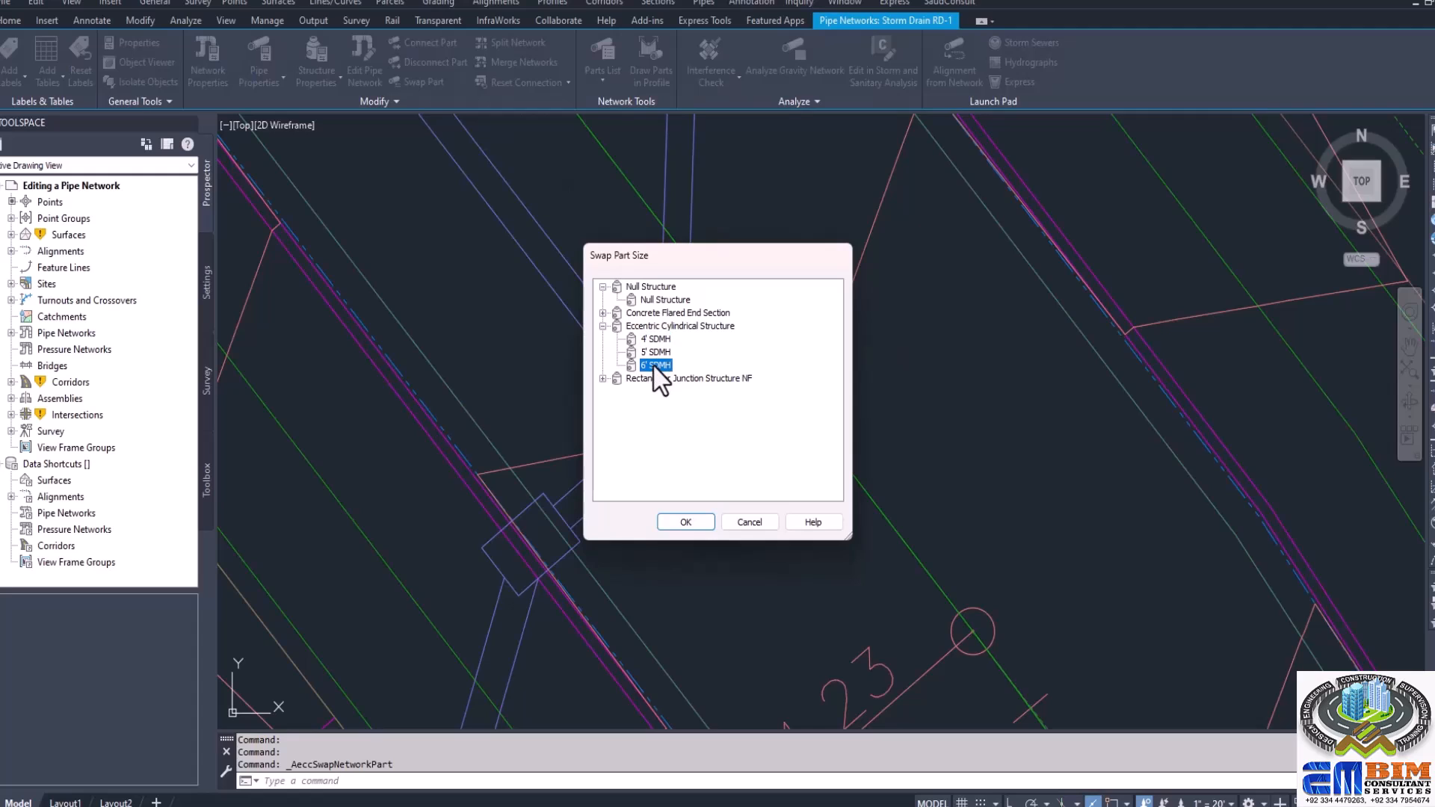
left_click(684, 522)
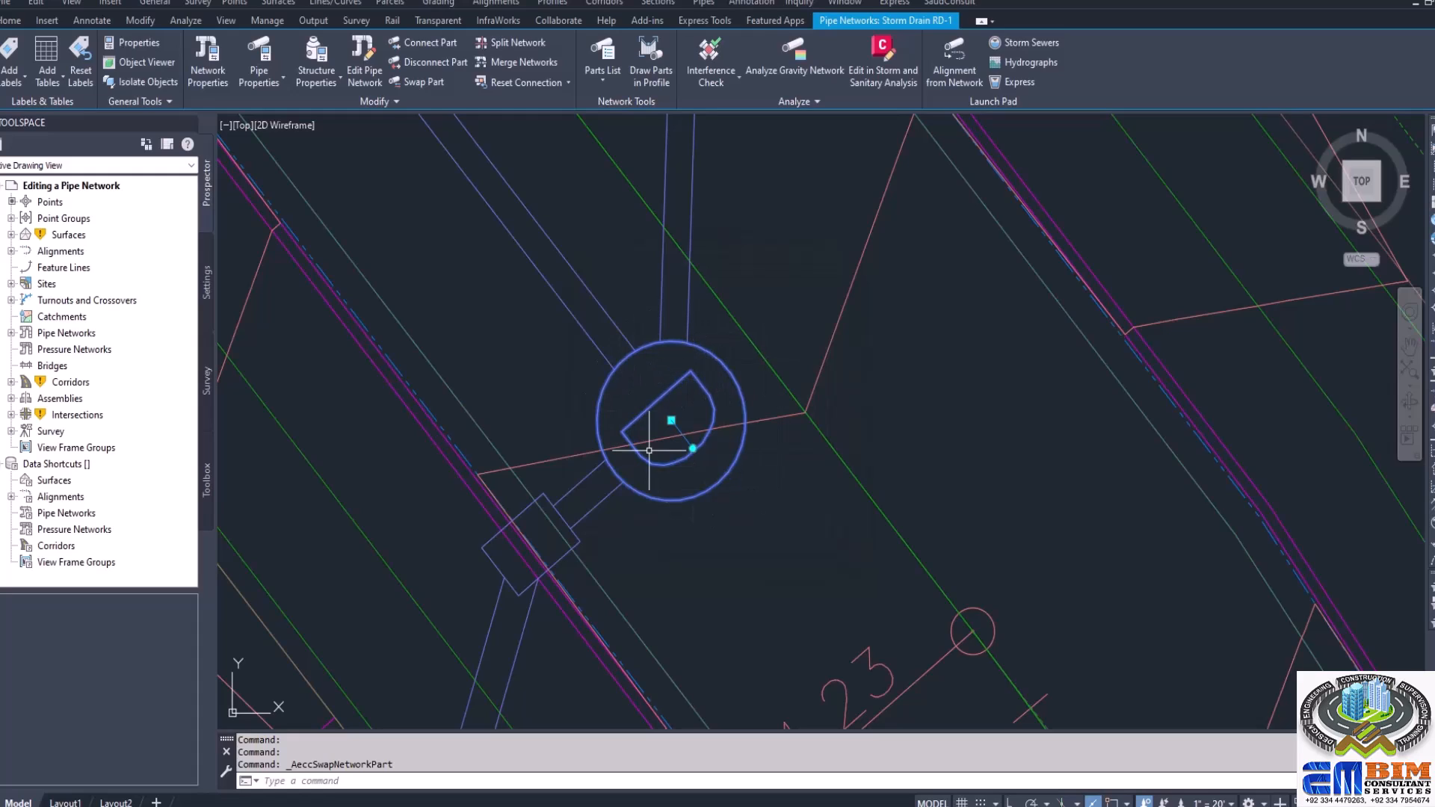
Swap the short pipe between the manhole and the adjacent catch basin to the 21 inch Concrete Pipe size.
left_click(582, 484)
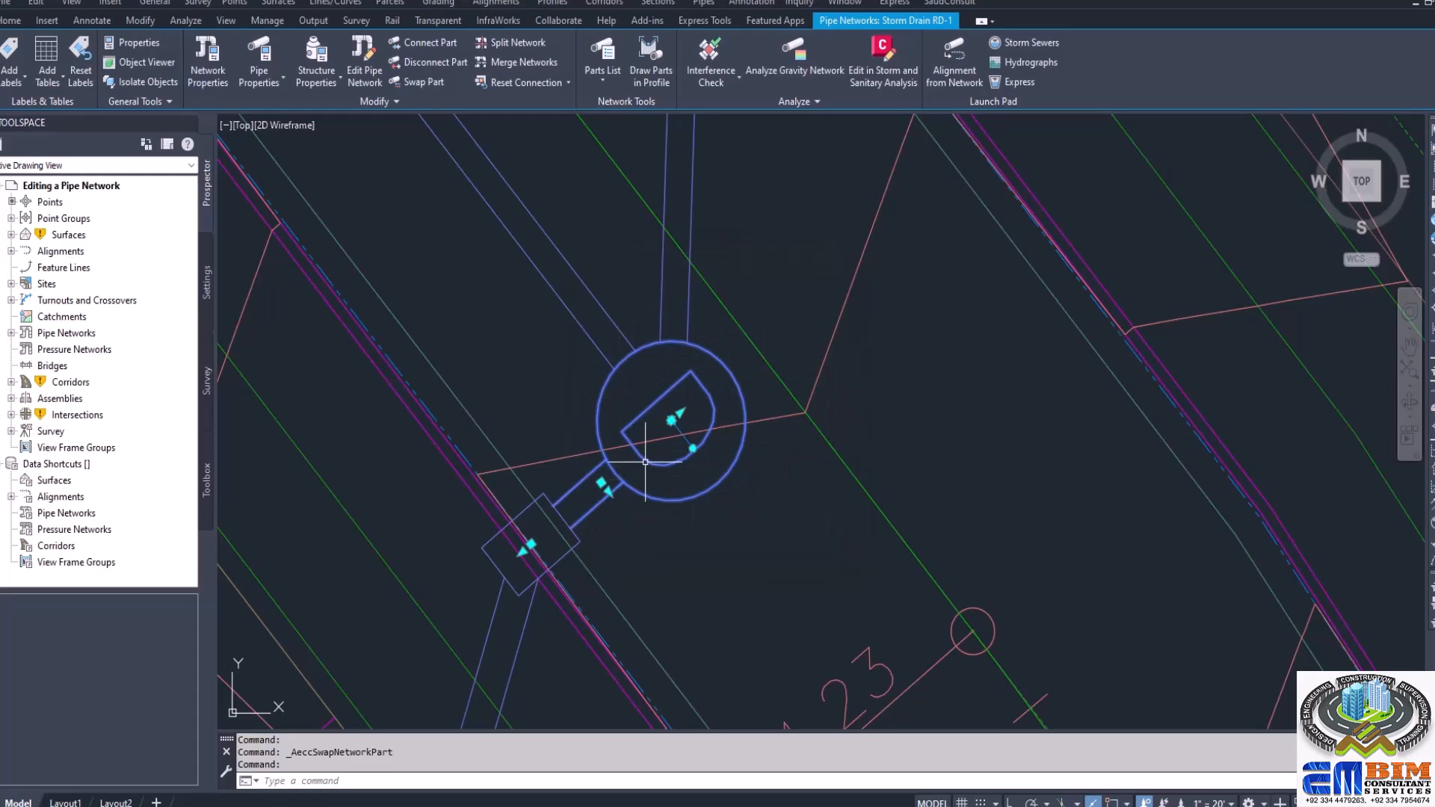
left_click(426, 85)
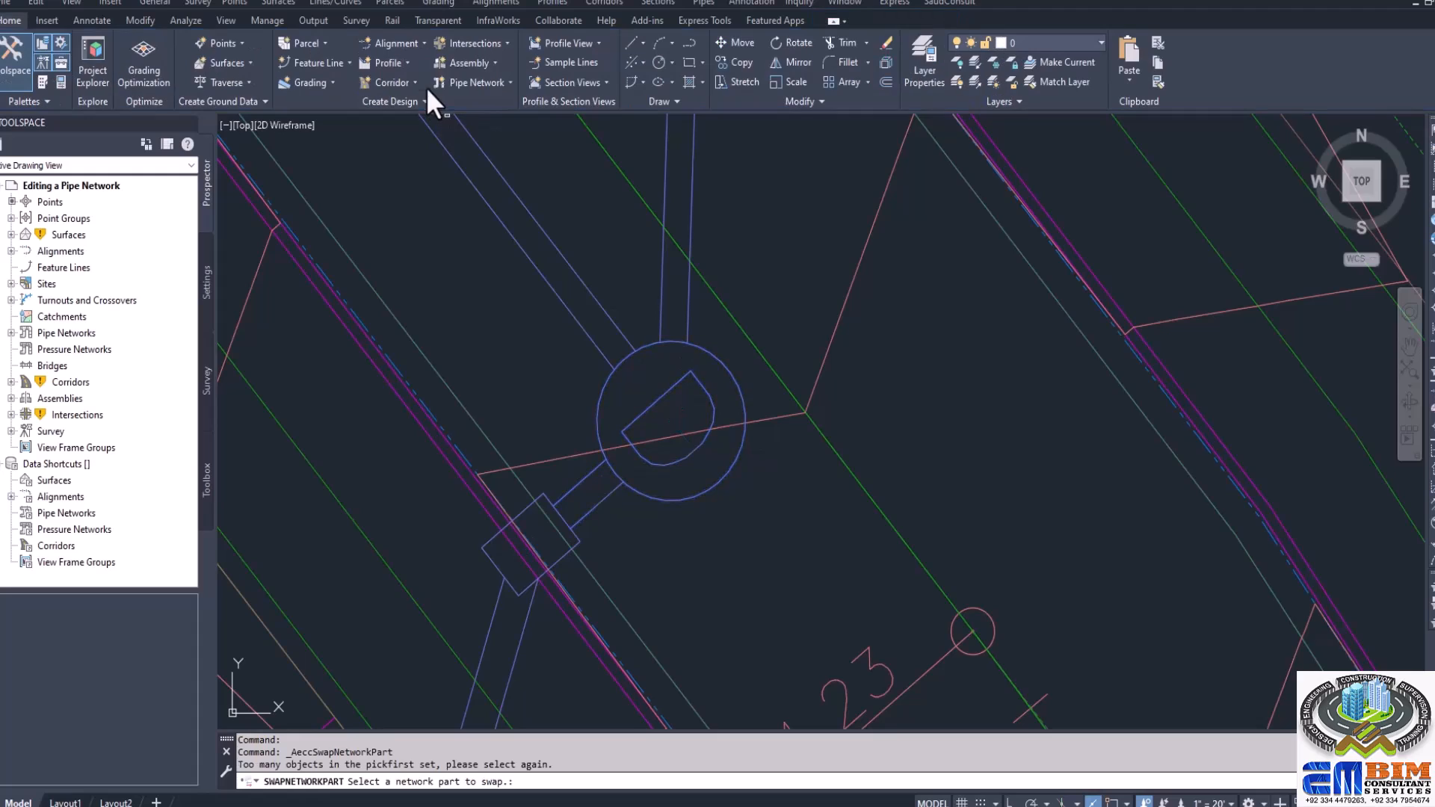
left_click(587, 493)
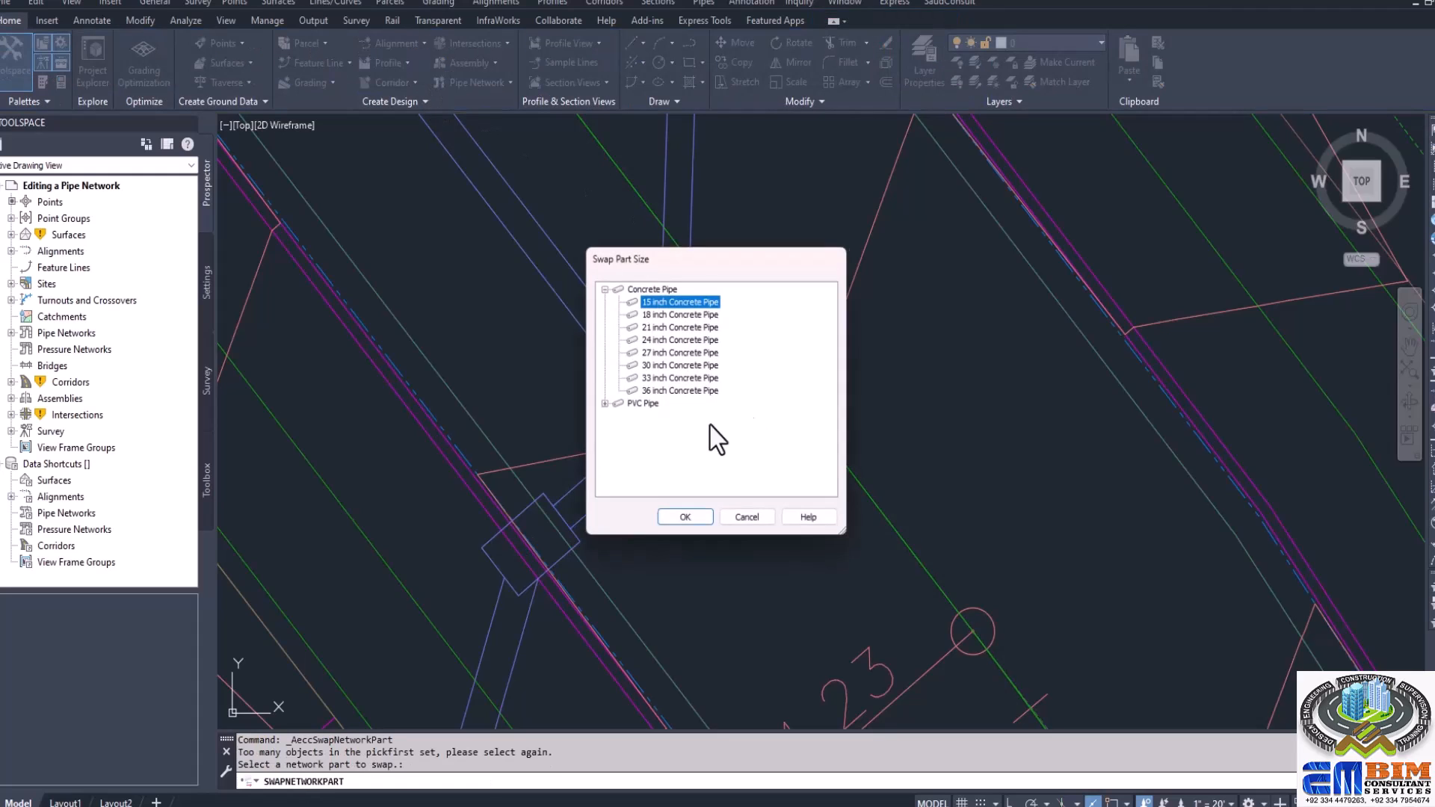
left_click(677, 327)
left_click(685, 522)
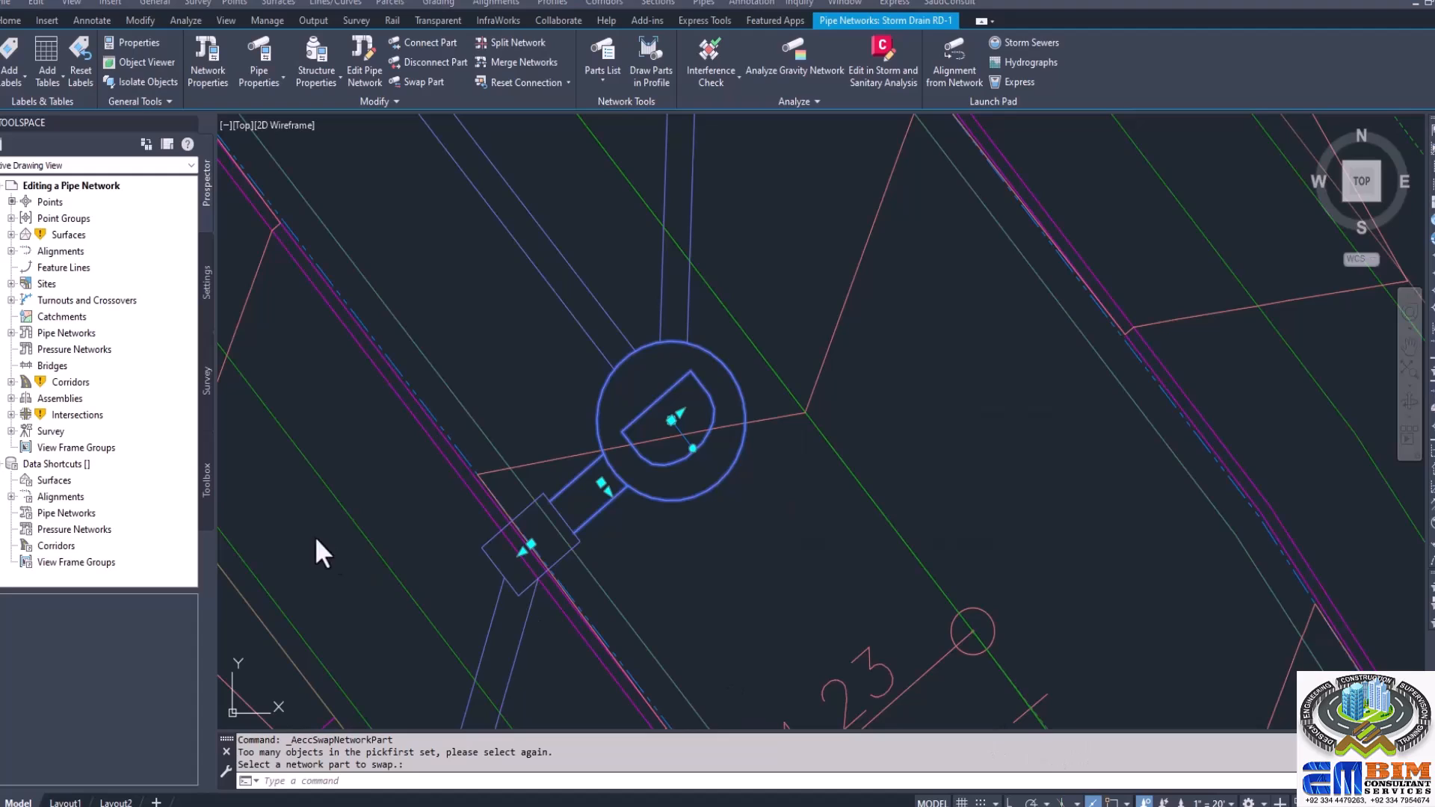
Rotate the rectangular catch basin southwest of the manhole so it lines up with the road edge.
scroll(523, 499, "up", 4)
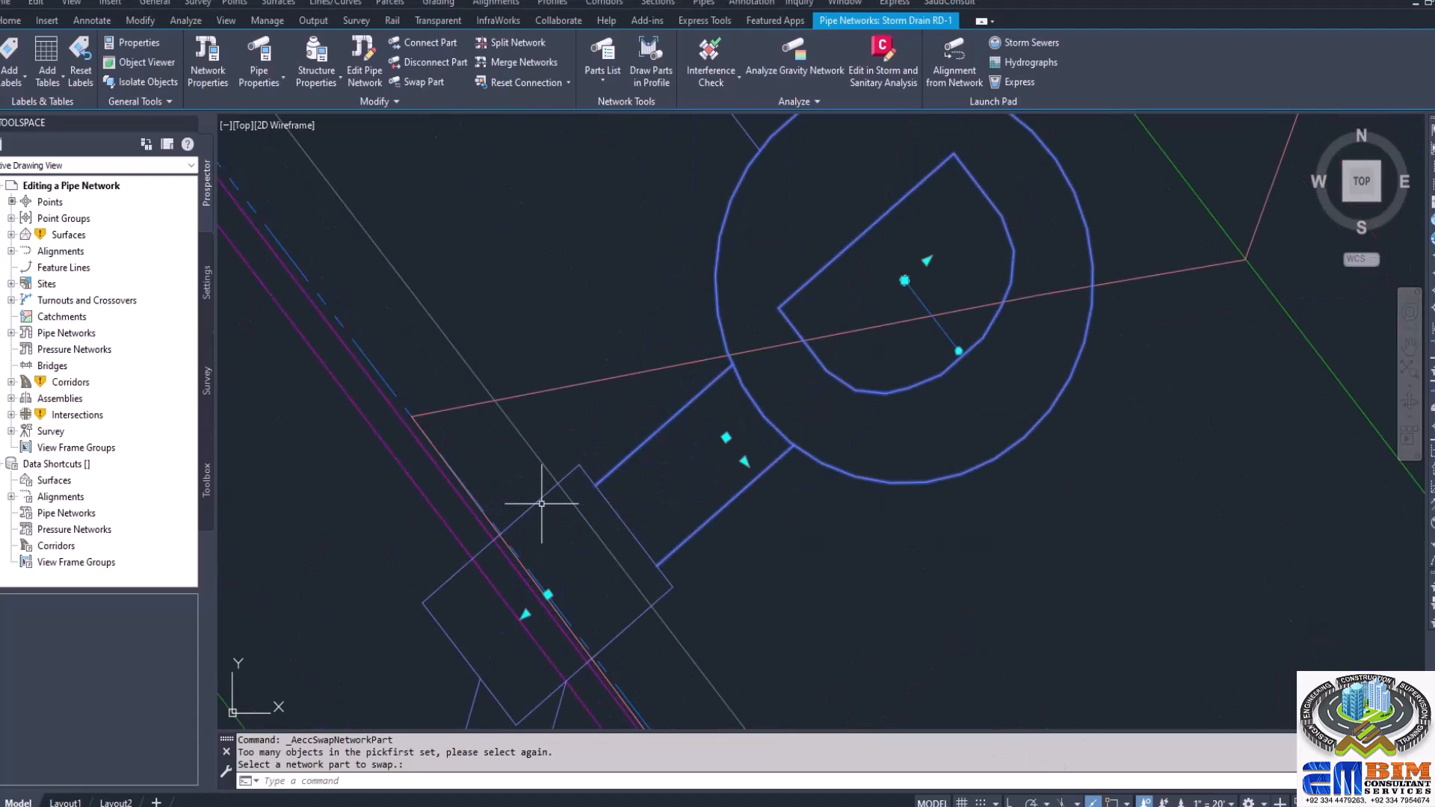
left_click(536, 501)
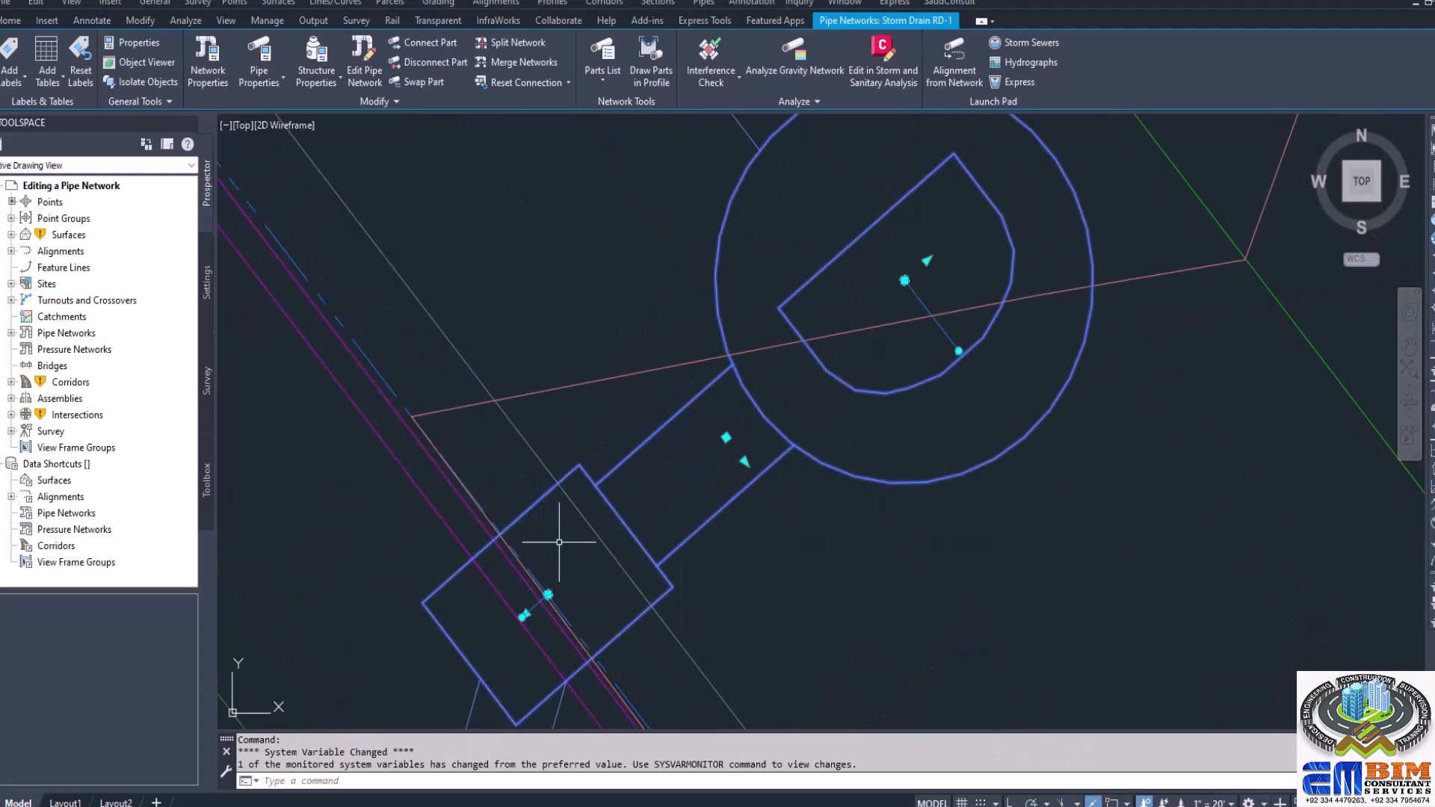
left_click(524, 613)
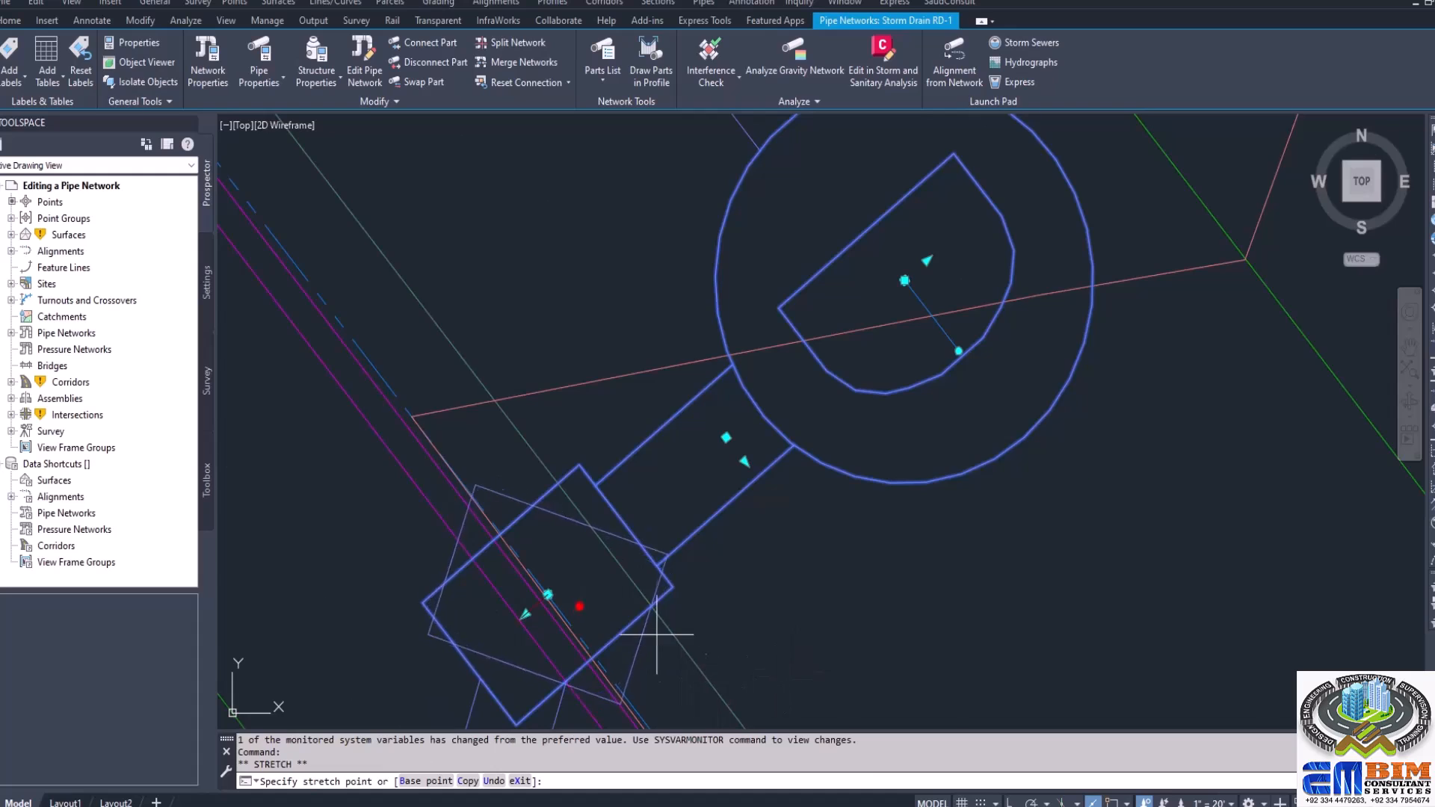
scroll(658, 643, "down", 4)
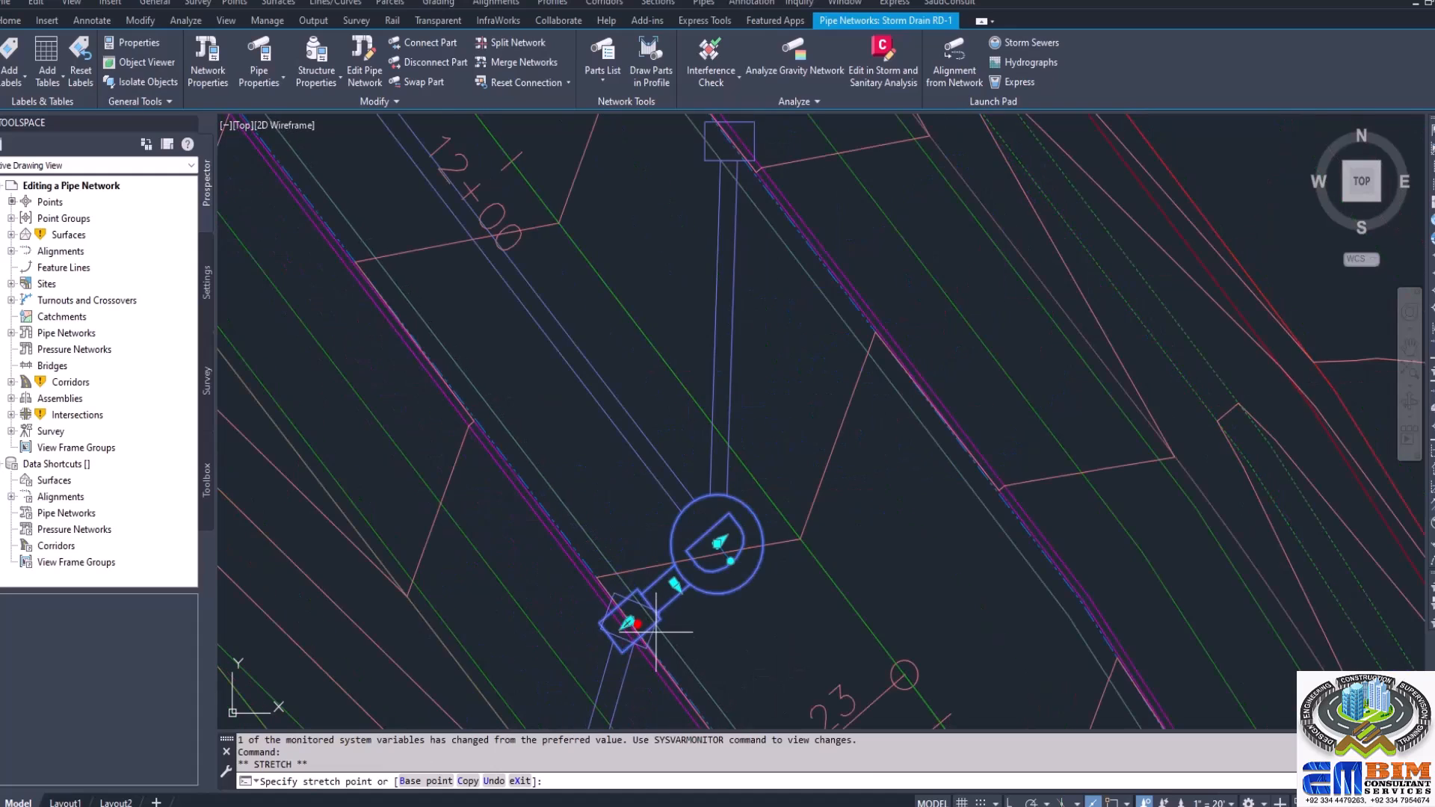
left_click(674, 673)
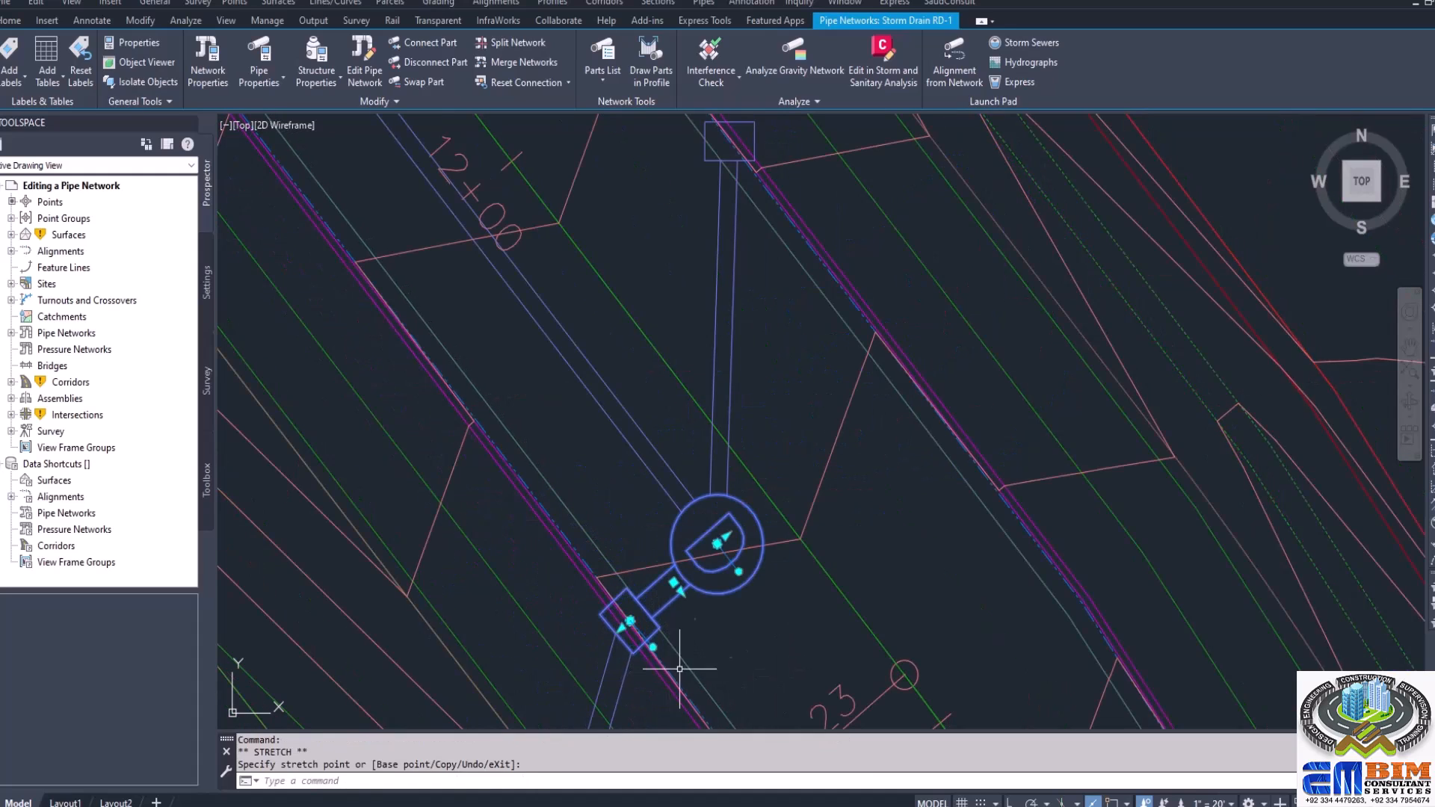
Rotate the catch basin across the road from the manhole to align with the curb line.
scroll(678, 587, "down", 3)
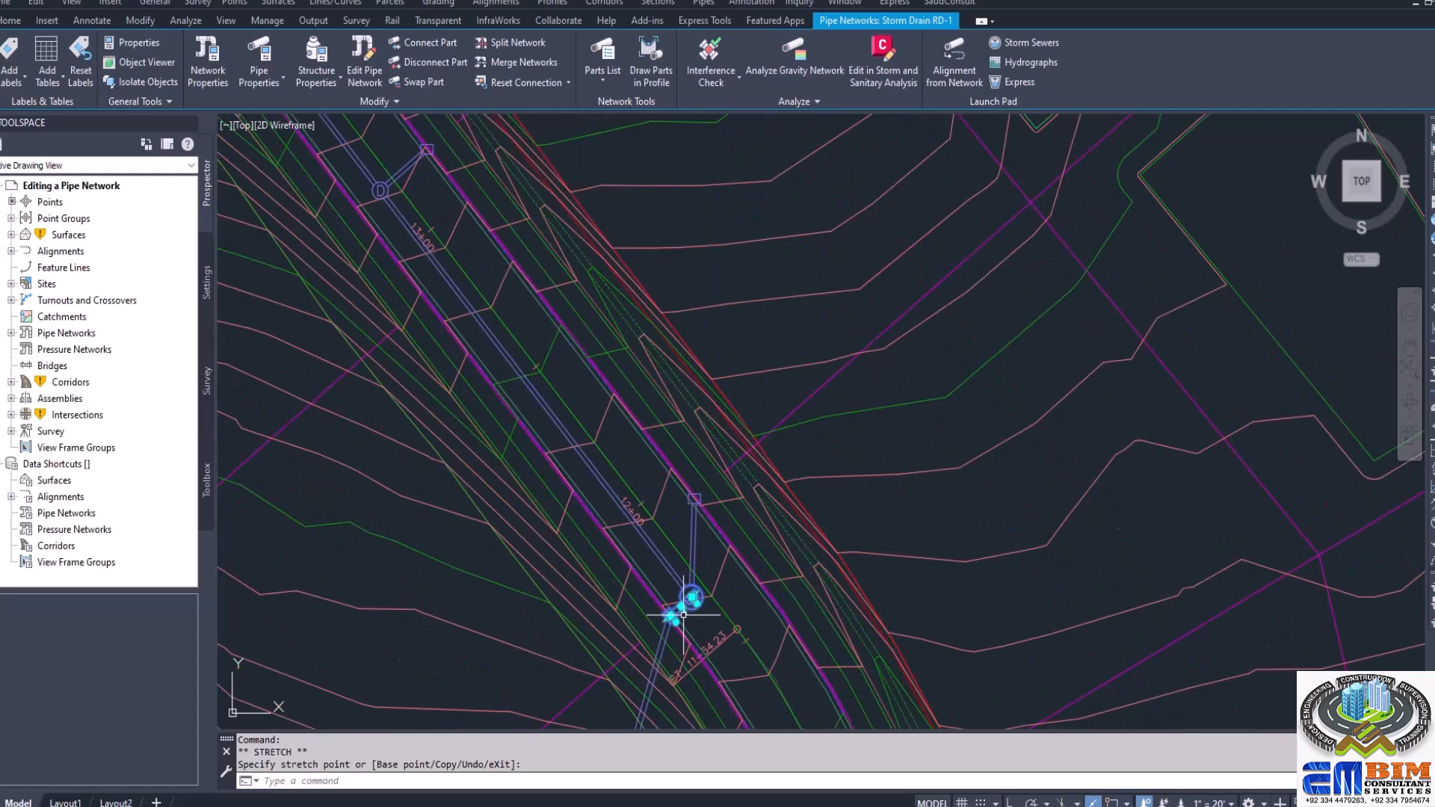
scroll(699, 445, "up", 6)
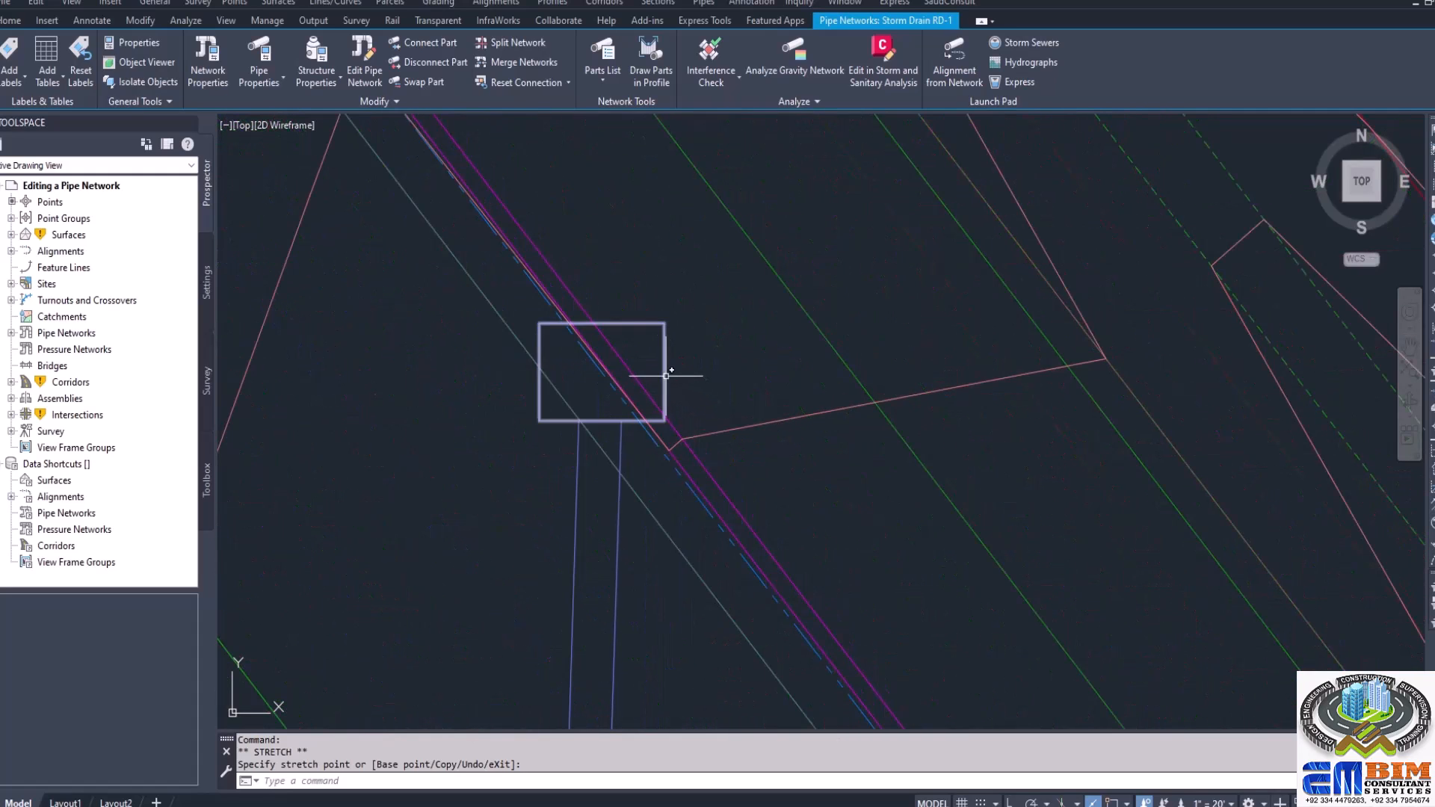
left_click(641, 374)
left_click(635, 371)
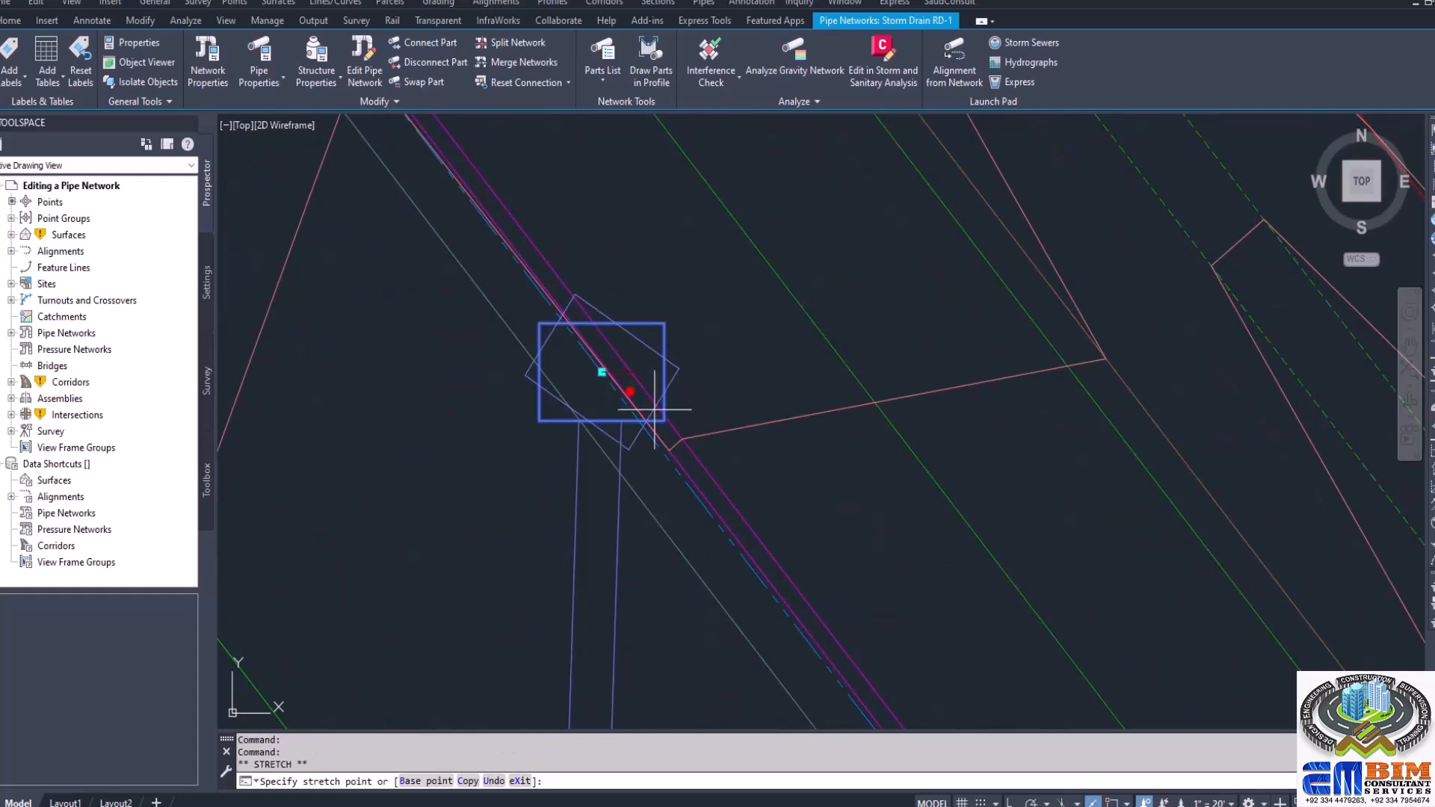
left_click(758, 568)
Rotate the catch basin near station 13+00 so its sides run parallel to the curb line.
scroll(798, 457, "down", 5)
scroll(791, 383, "down", 8)
scroll(787, 373, "up", 6)
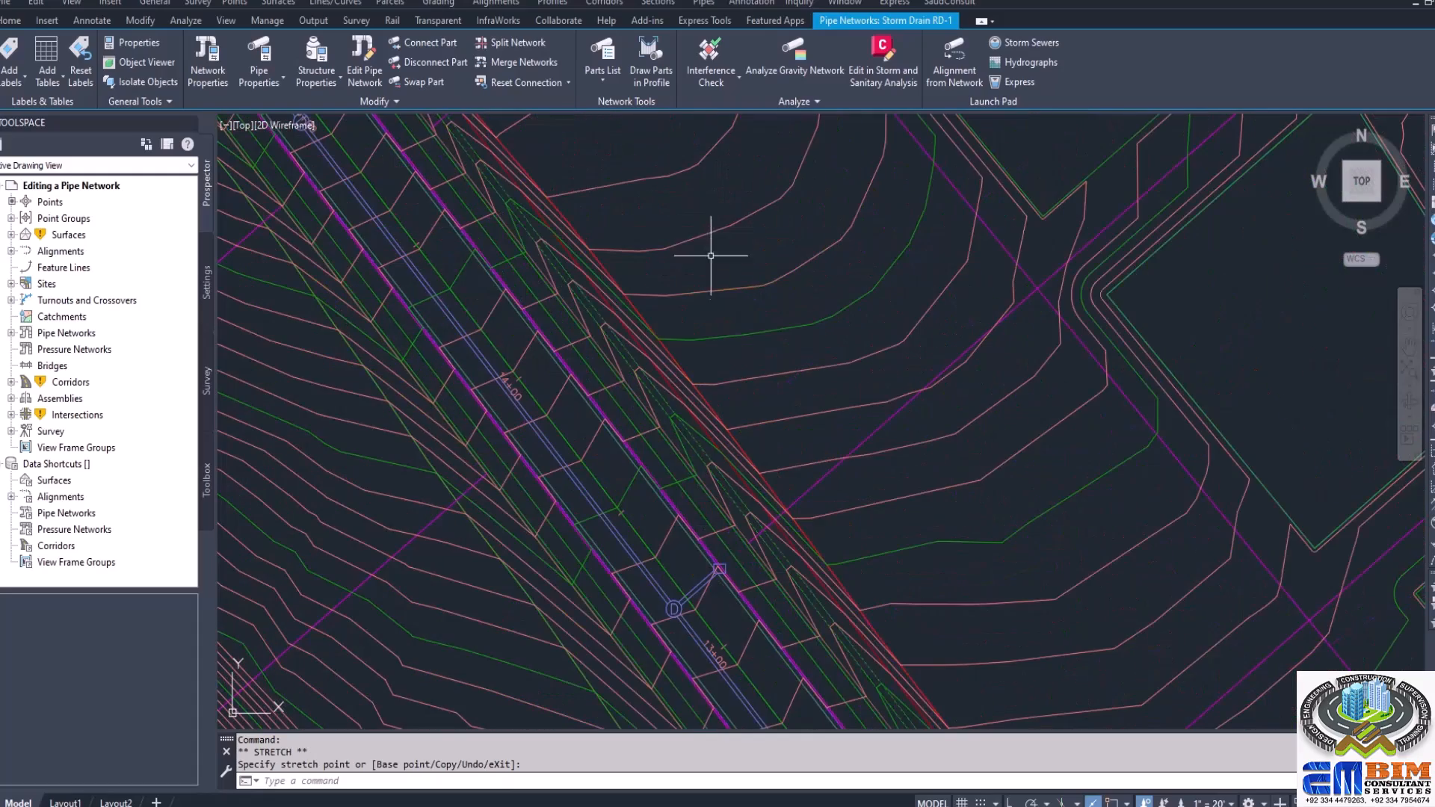
scroll(723, 581, "up", 5)
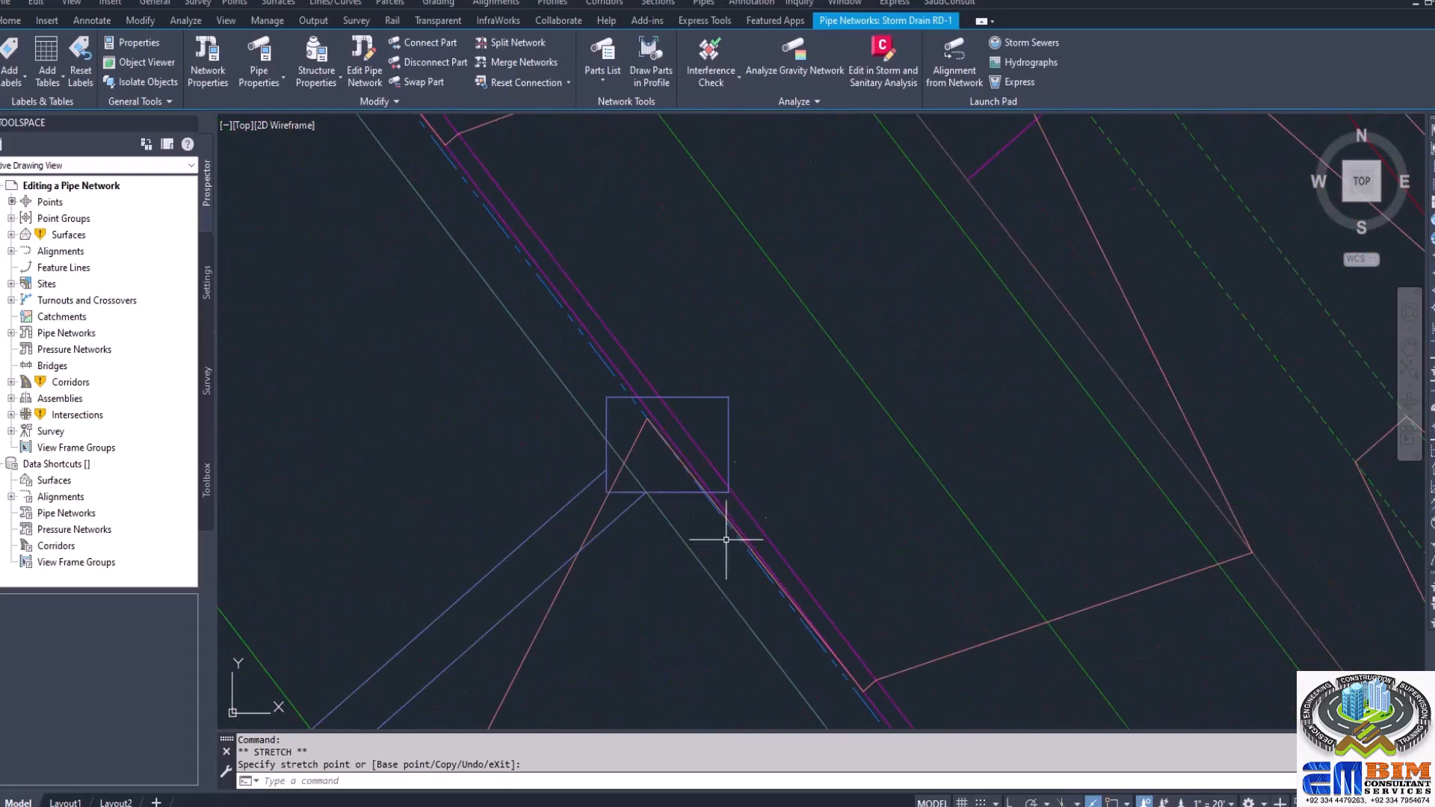
left_click(702, 444)
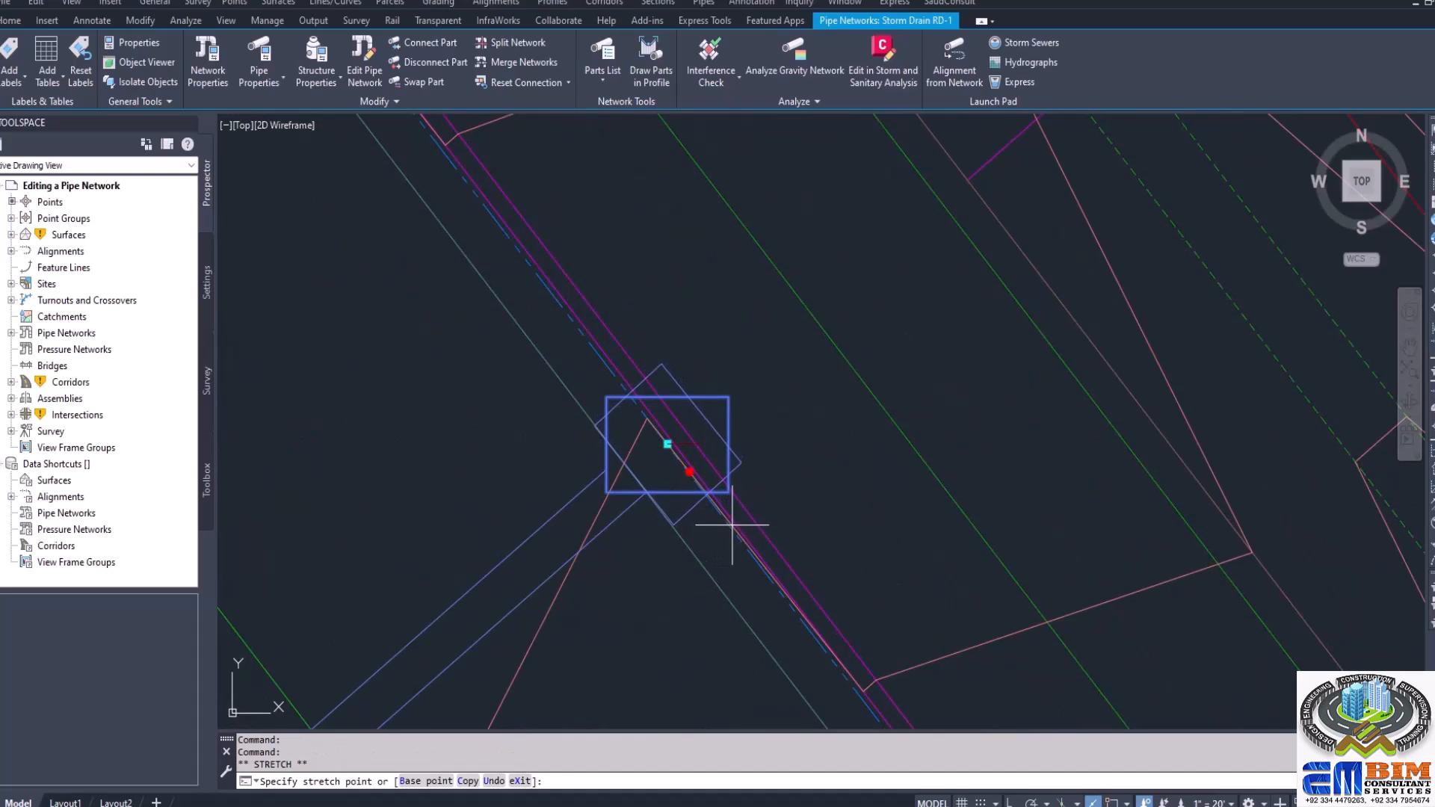
left_click(745, 548)
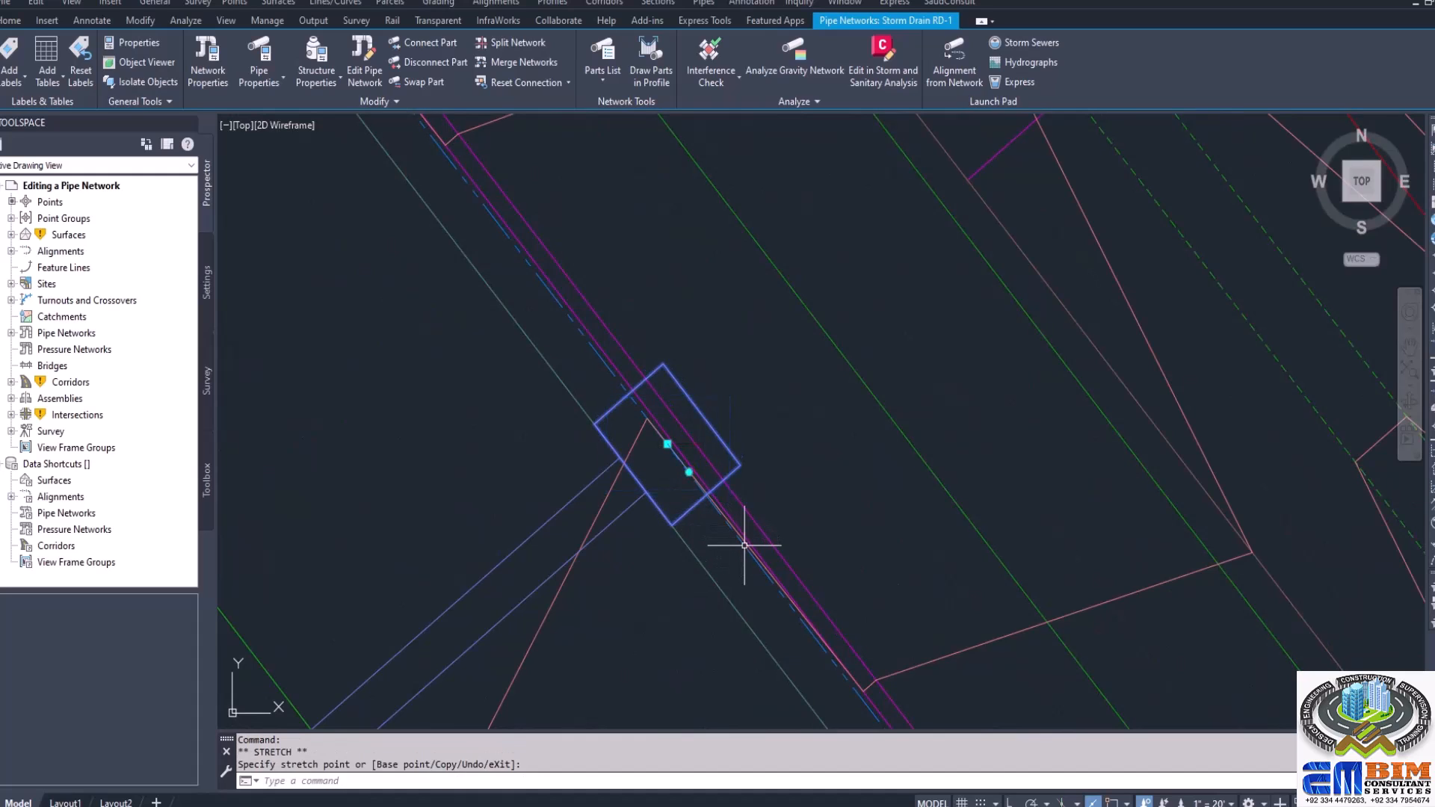
scroll(759, 430, "down", 3)
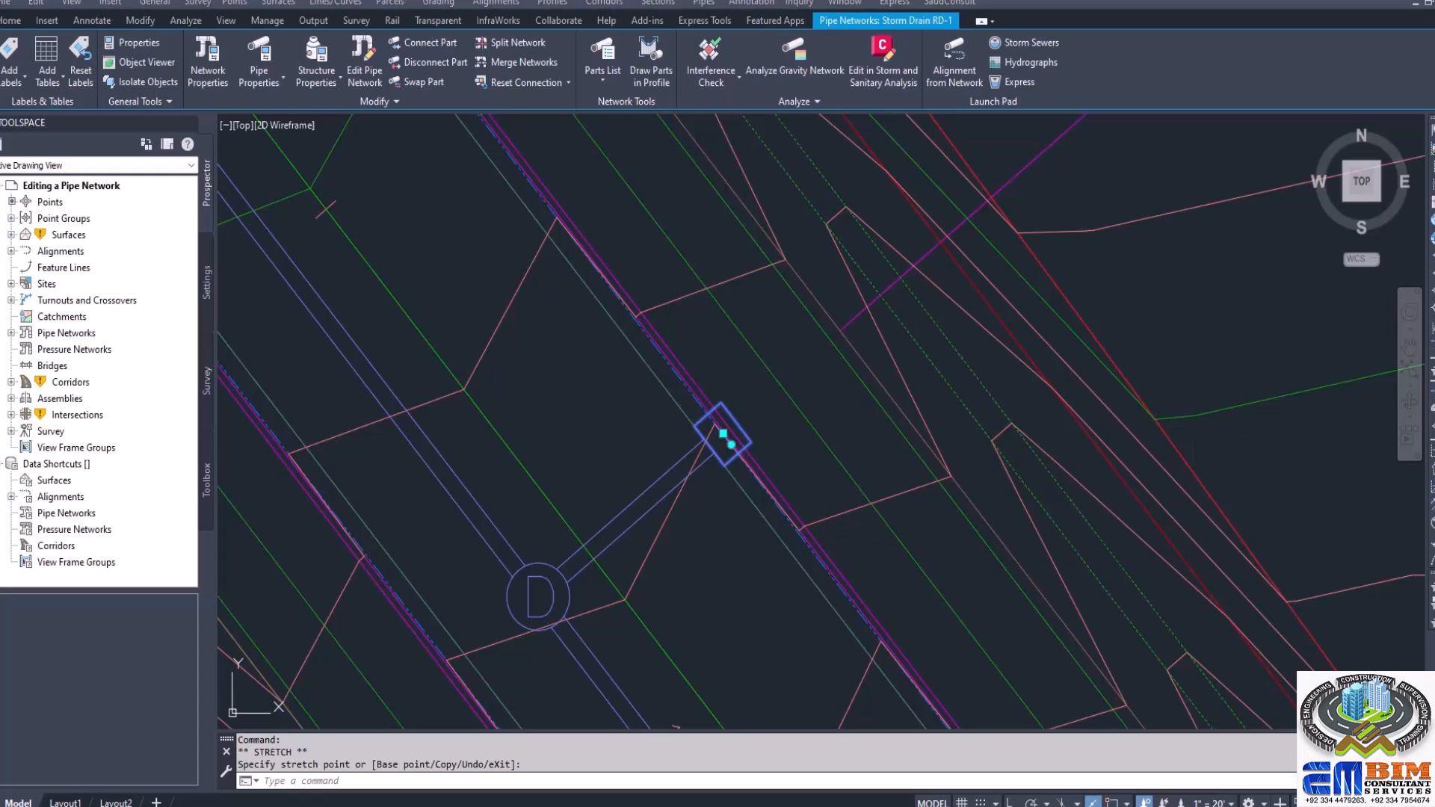
Try to move the end of the connecting pipe away from the catch basin near station 13+00.
left_click(741, 432)
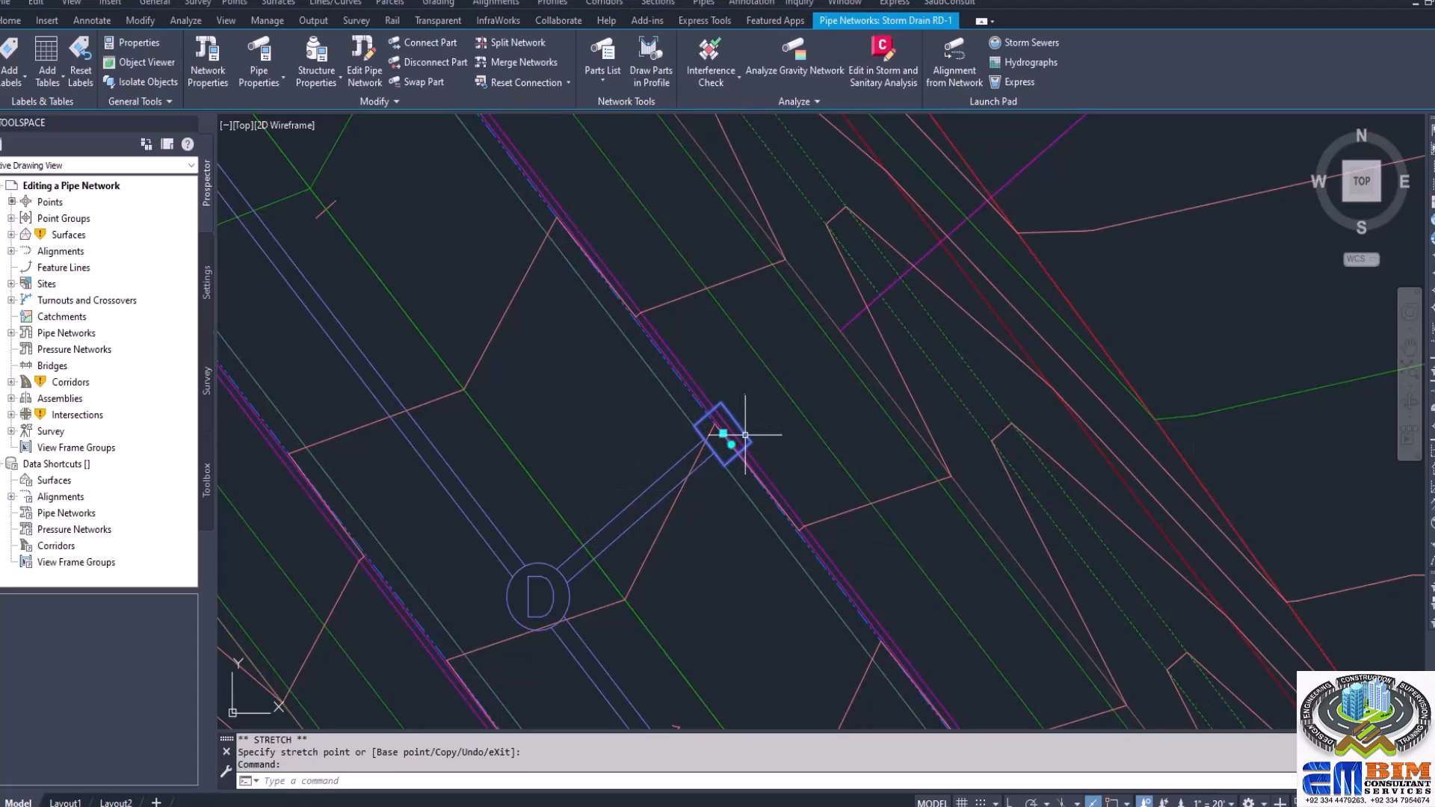
key("Escape")
key("Escape")
left_click(697, 448)
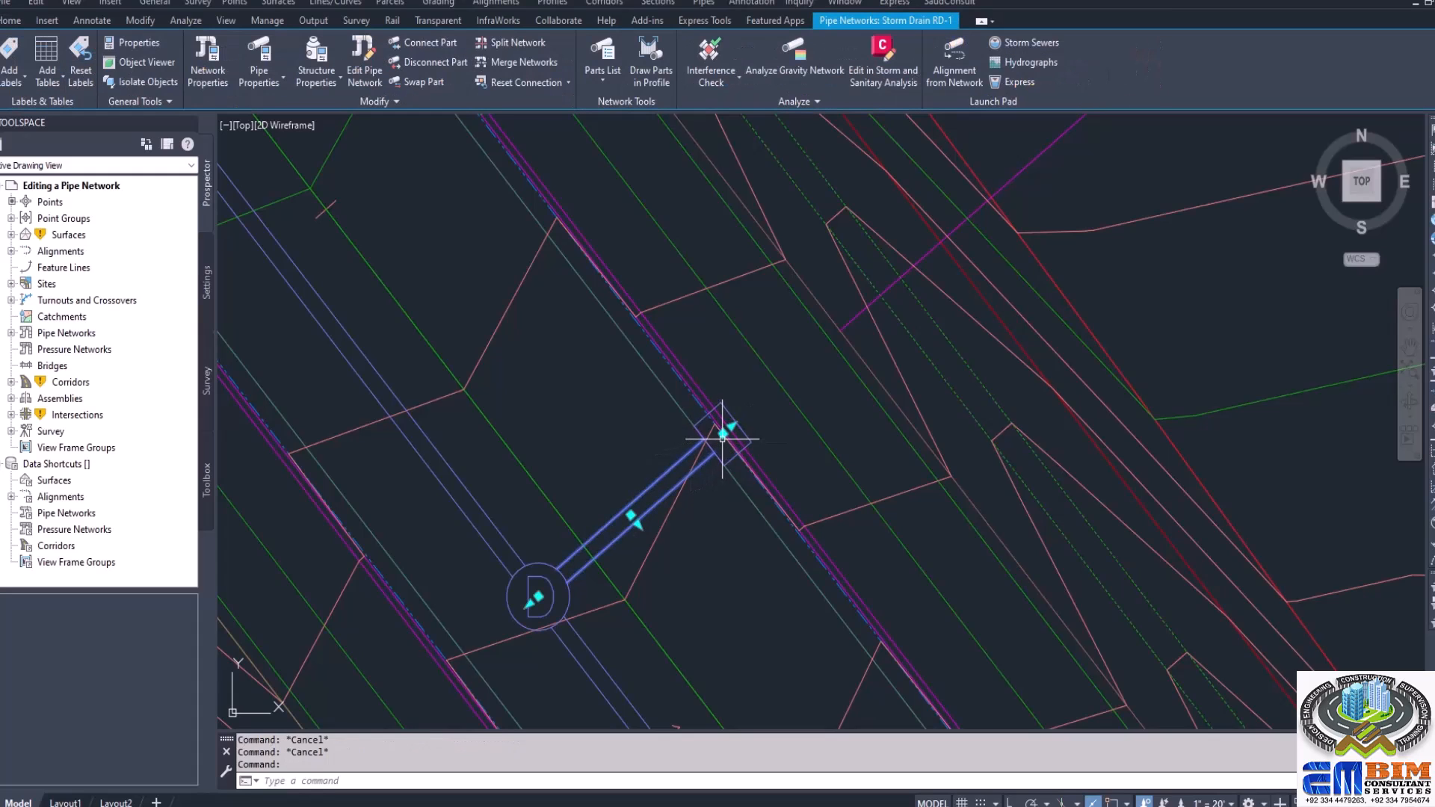
left_click(723, 436)
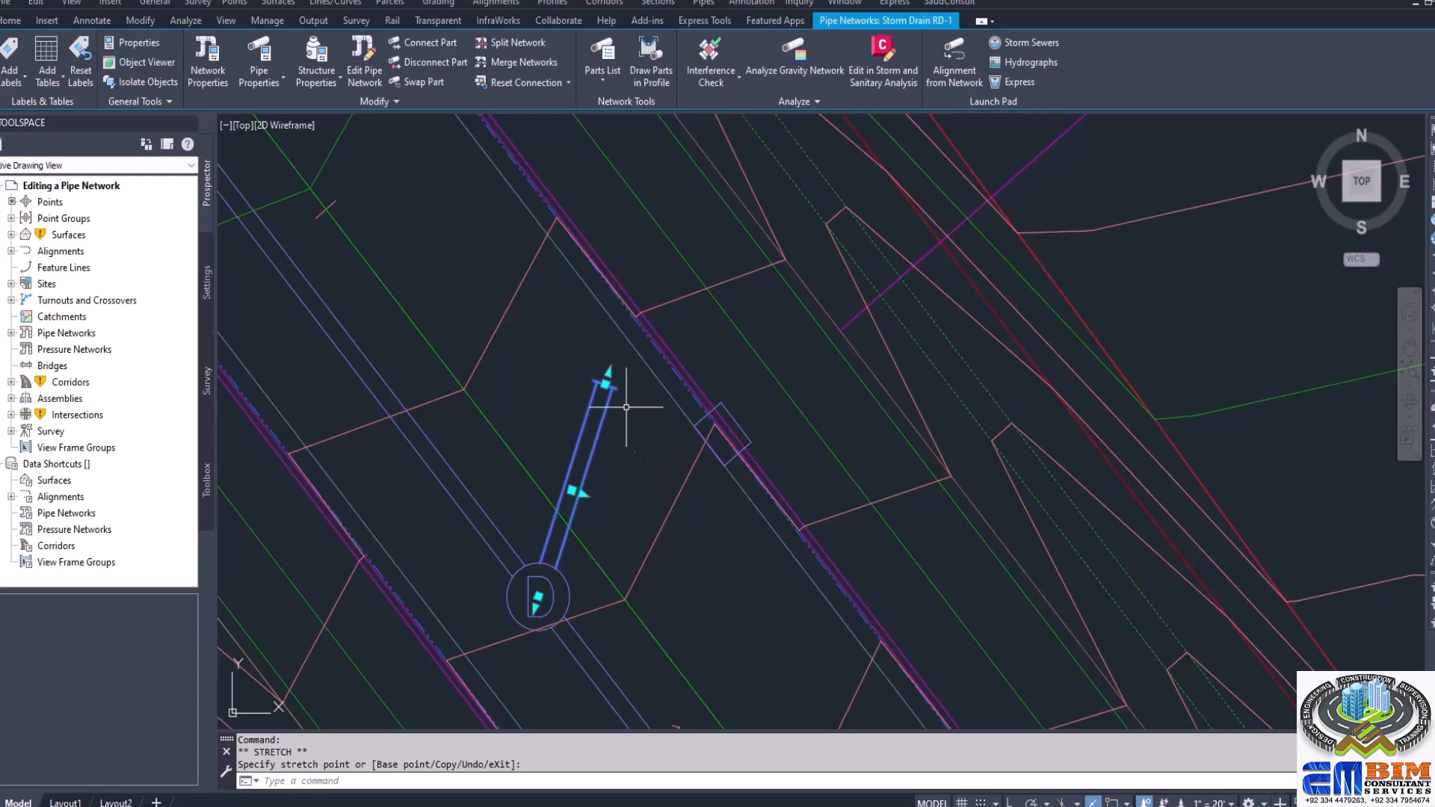
Undo the last move of the pipe's end.
type("u")
key("Return")
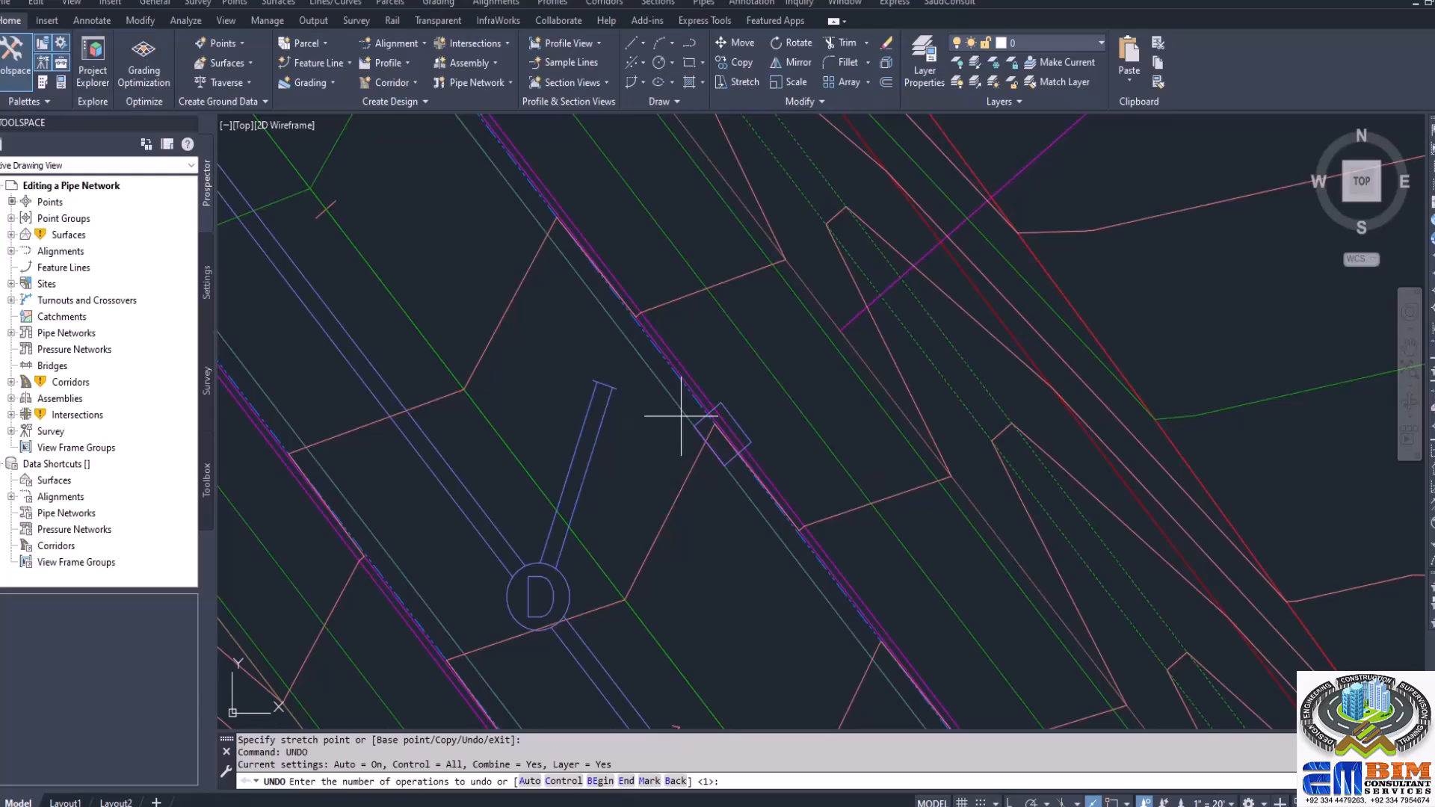
key("Return")
key("Escape")
key("Escape")
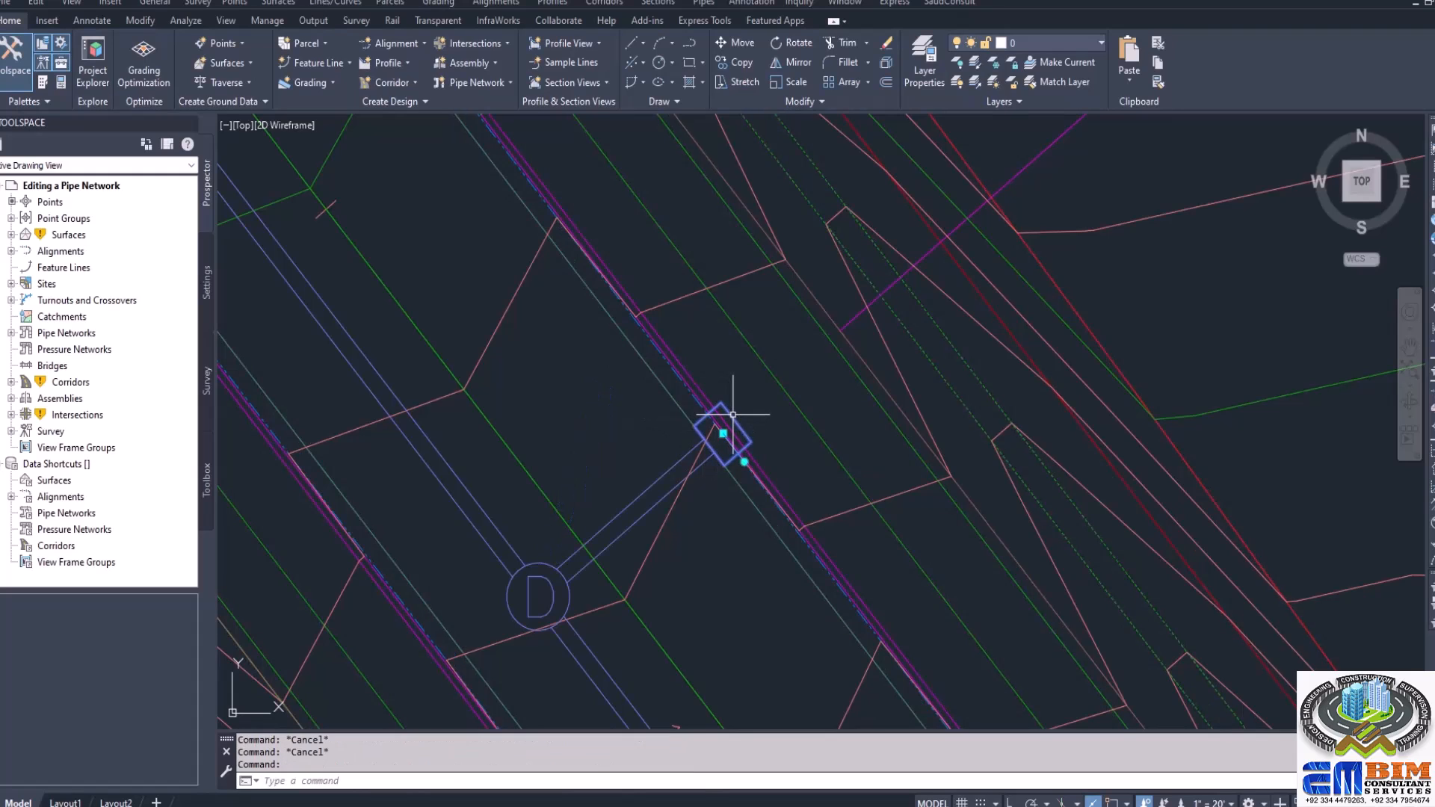
Move the catch basin near station 13+00 off the curb line by its location point, bringing its connected pipe along.
left_click(723, 433)
left_click(724, 433)
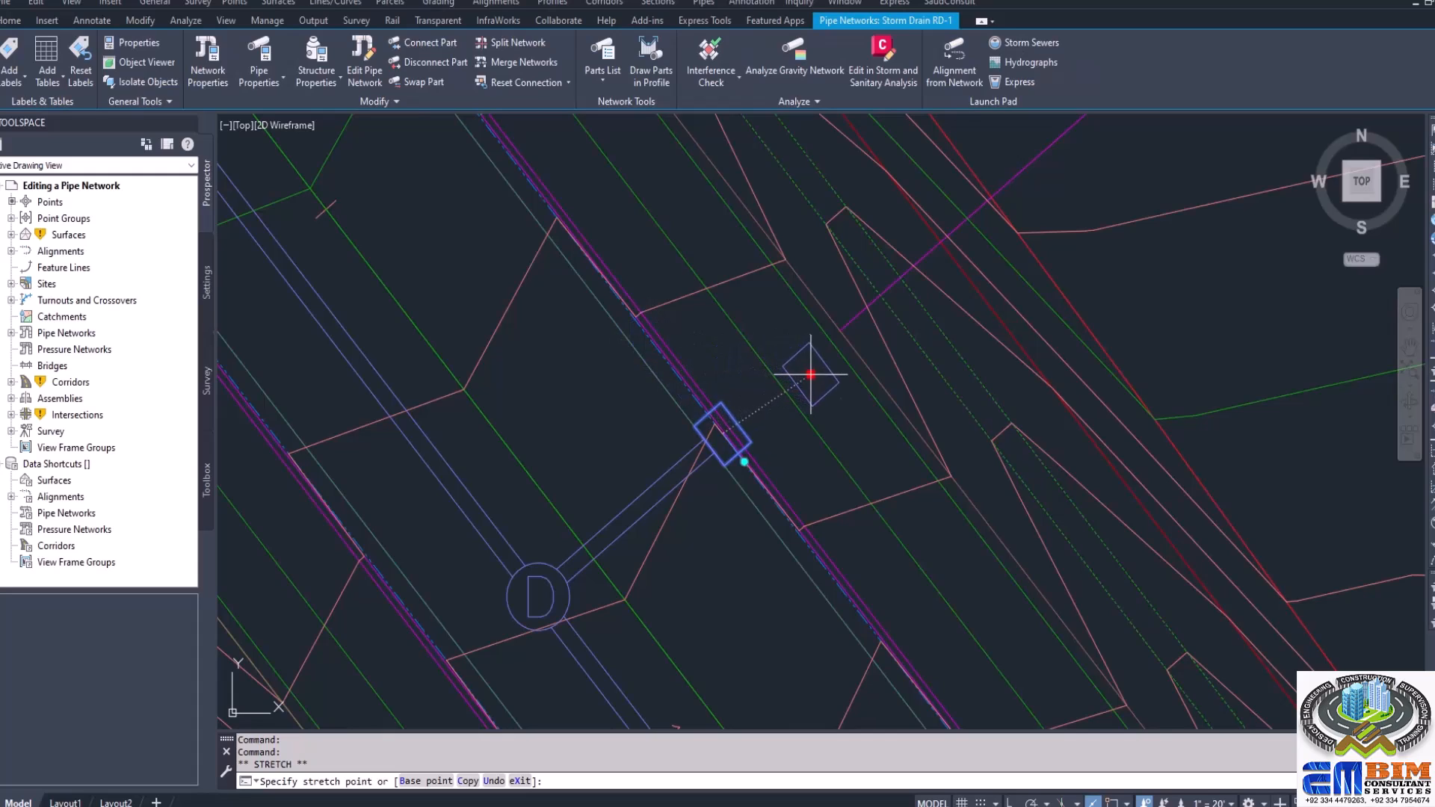
left_click(867, 433)
left_click(866, 433)
left_click(767, 377)
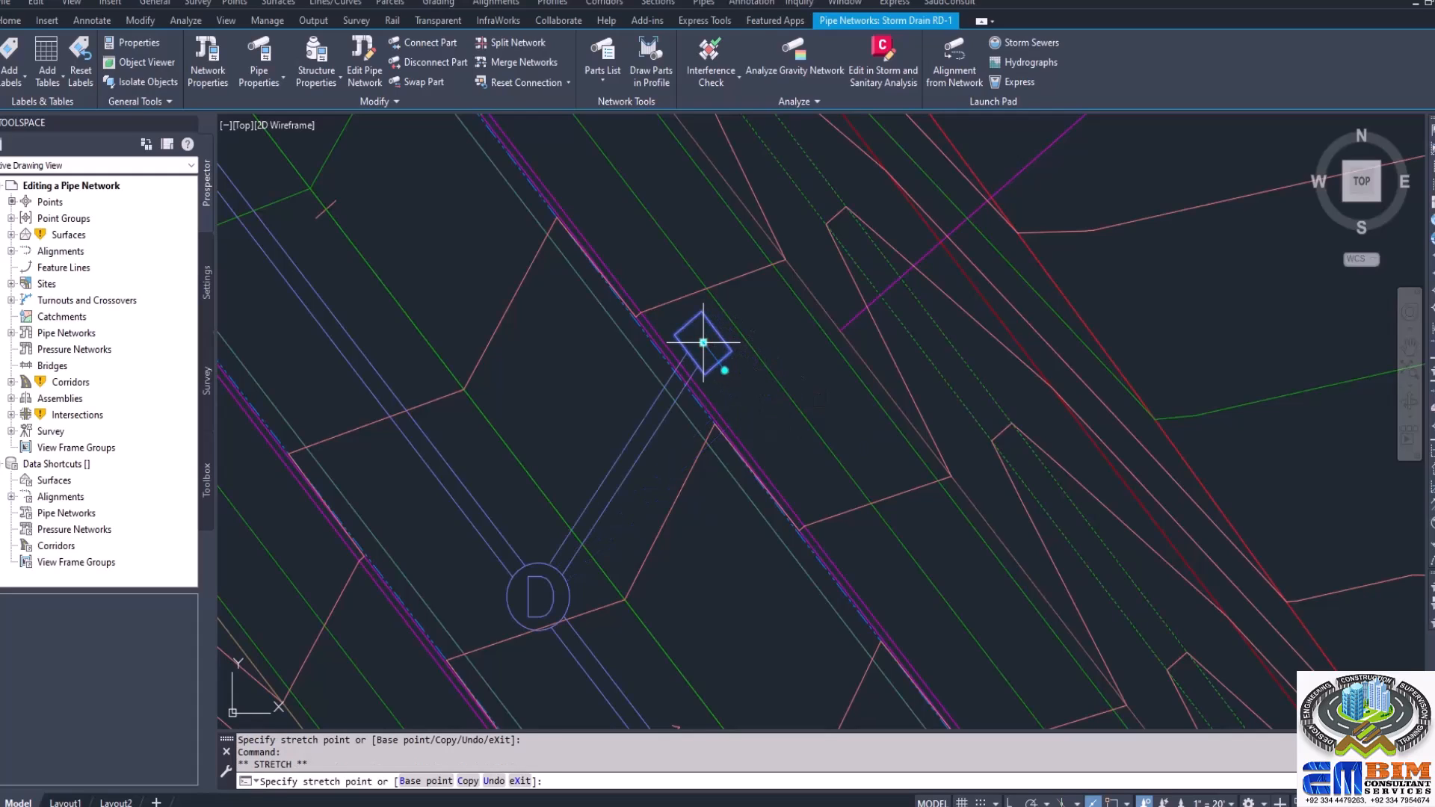
left_click(707, 338)
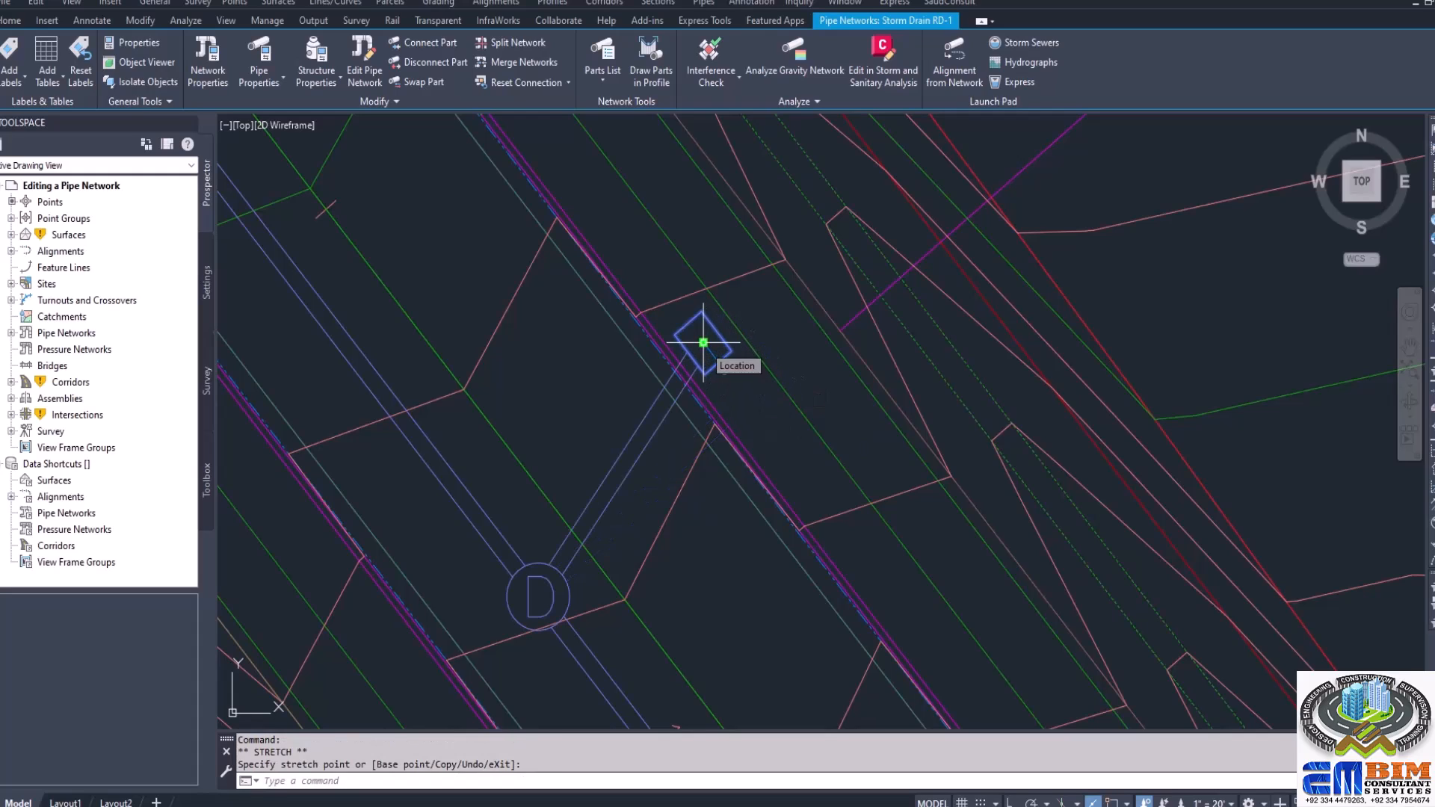
left_click(703, 343)
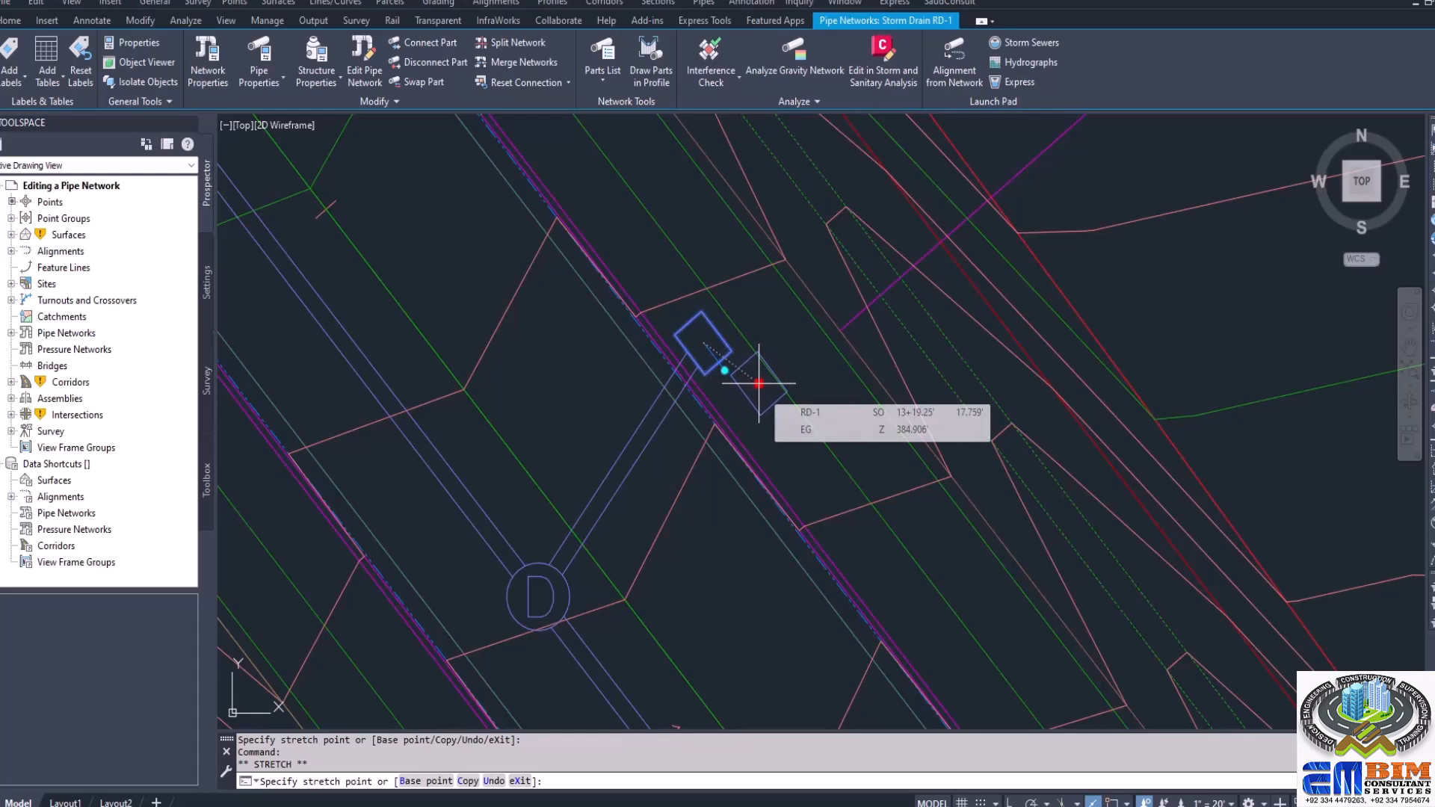